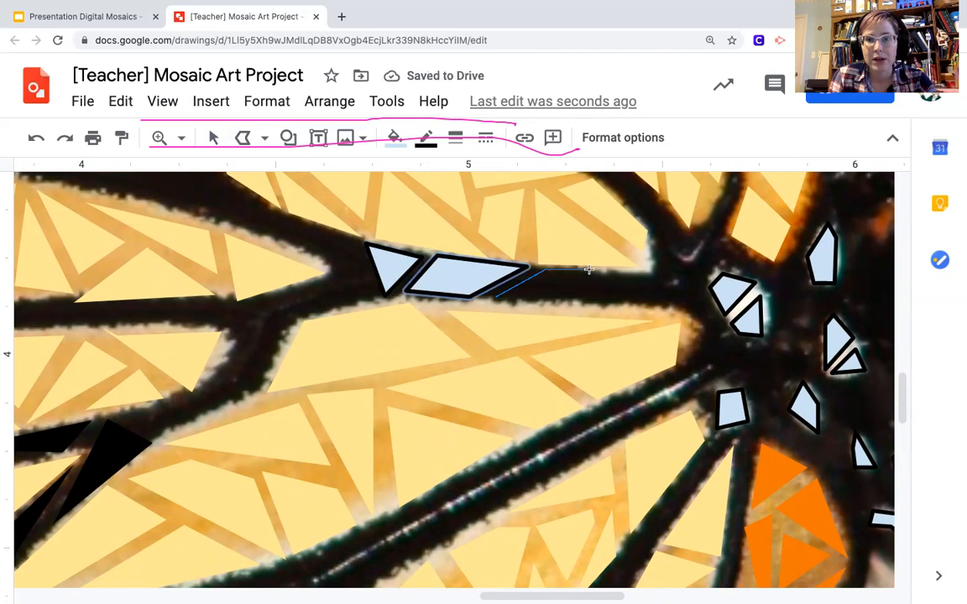
# Step: Finish the slanted four-sided tile on the dark wing vein and add a triangular tile to its right with the Polyline tool
pyautogui.click(592, 270)
pyautogui.click(536, 300)
pyautogui.click(497, 298)
pyautogui.click(568, 300)
pyautogui.click(606, 273)
pyautogui.click(622, 305)
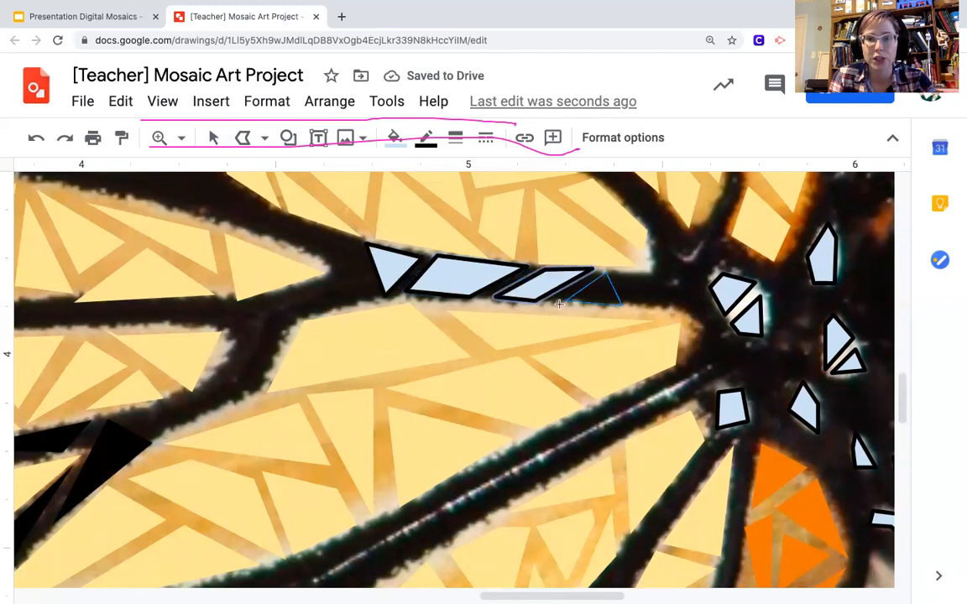
pyautogui.click(567, 299)
# Step: Draw a four-sided tile filling the vein between the new triangle and the existing tiles at the butterfly's body
pyautogui.click(621, 279)
pyautogui.click(636, 307)
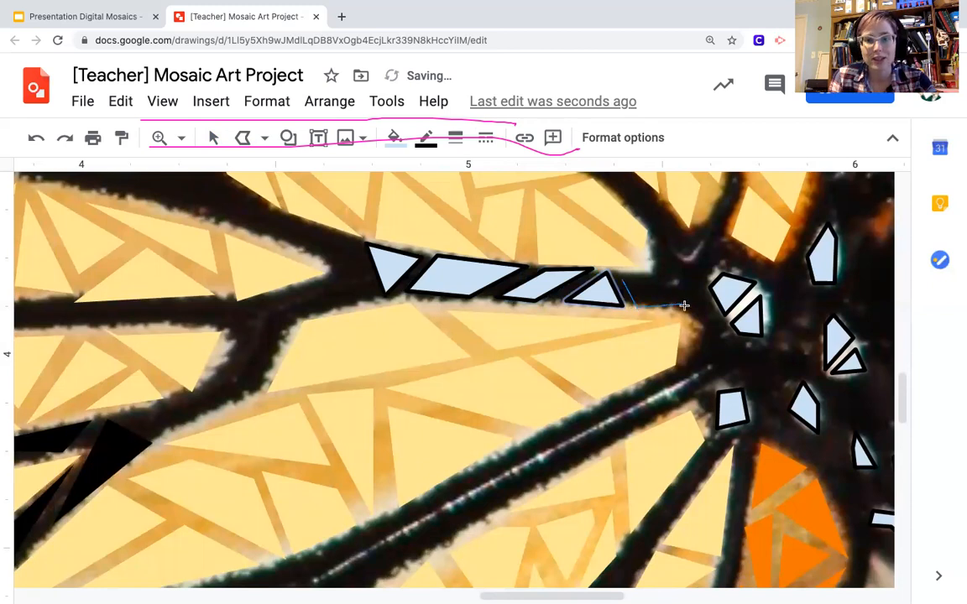
pyautogui.click(706, 306)
pyautogui.click(691, 283)
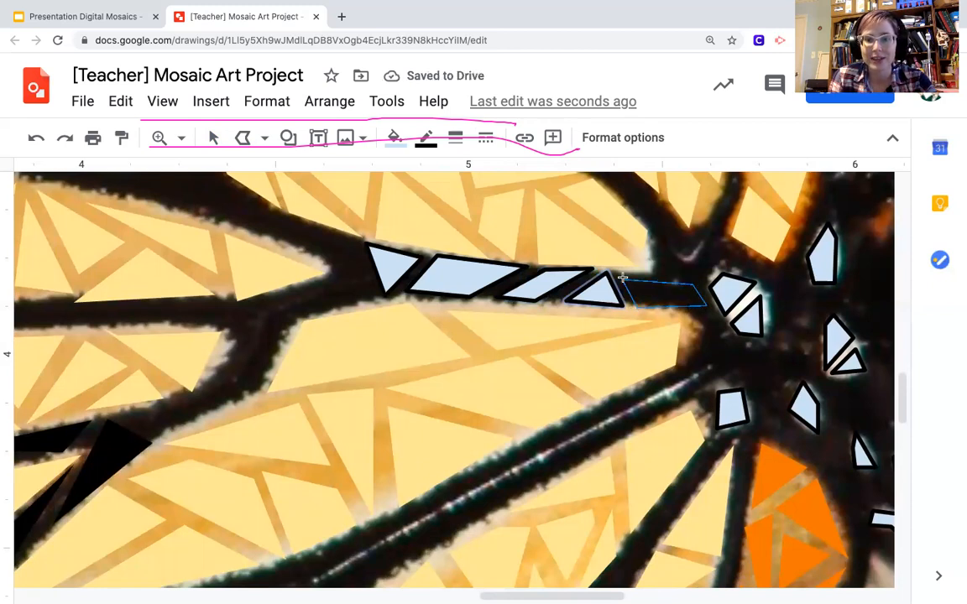
pyautogui.click(622, 279)
# Step: Draw a four-sided tile in the dark area just above the last tile, where the wing veins meet
pyautogui.click(659, 229)
pyautogui.click(662, 270)
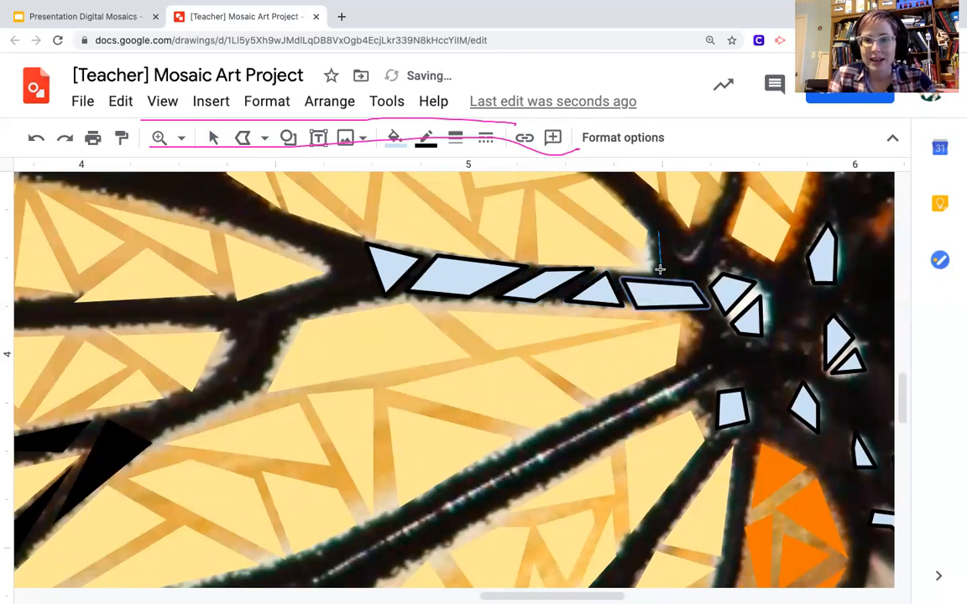
pyautogui.click(706, 273)
pyautogui.click(685, 228)
pyautogui.click(656, 228)
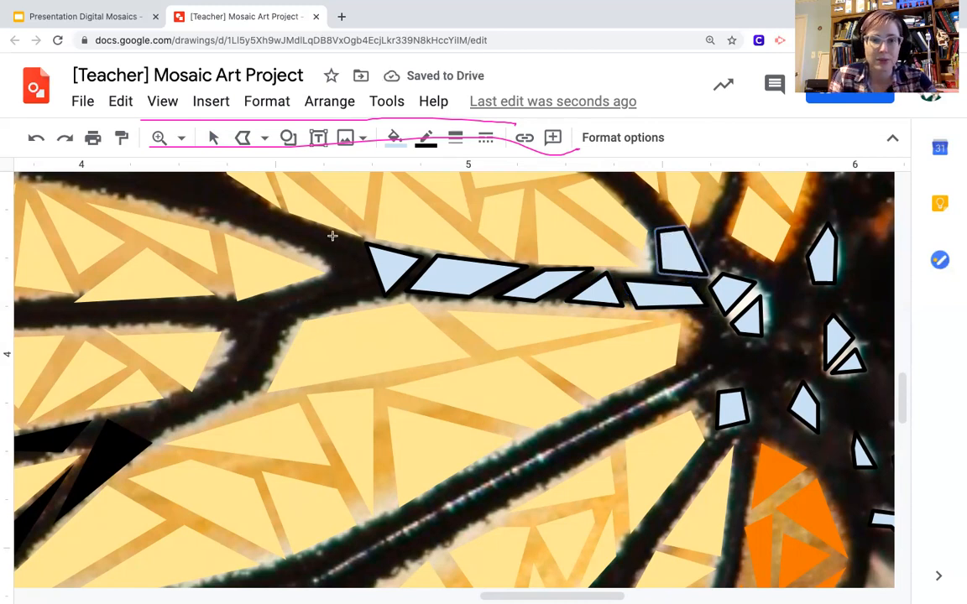
# Step: Add a triangular tile at the left end of the tile row and a thin sliver triangle in the gap beside it
pyautogui.click(330, 232)
pyautogui.click(331, 304)
pyautogui.click(380, 298)
pyautogui.click(331, 234)
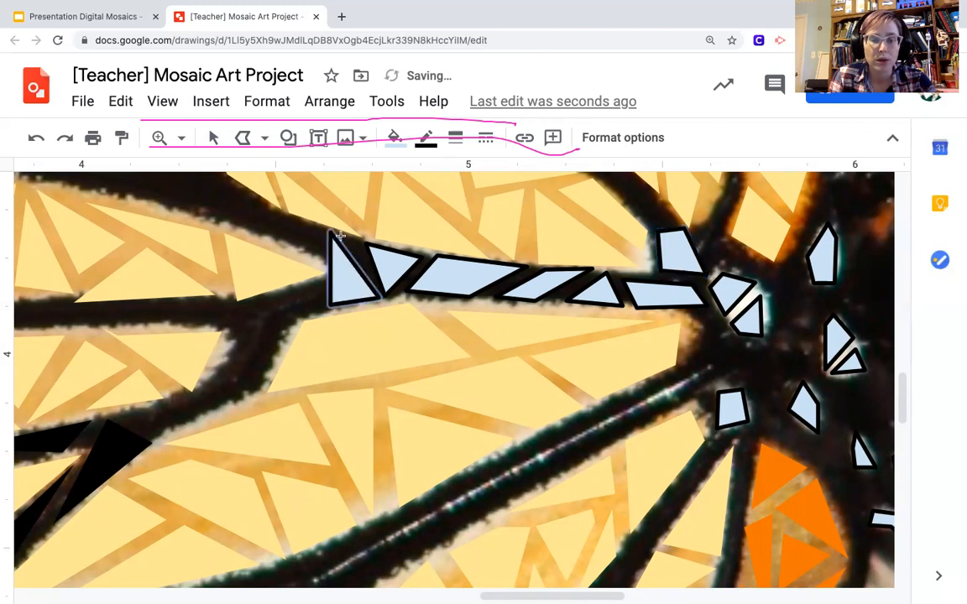
pyautogui.click(361, 242)
pyautogui.click(371, 275)
pyautogui.click(345, 236)
# Step: Draw a slanted four-sided tile along the vein, left of the large triangle and above the vein's downward branch
pyautogui.hscroll(-3, 352, 289)
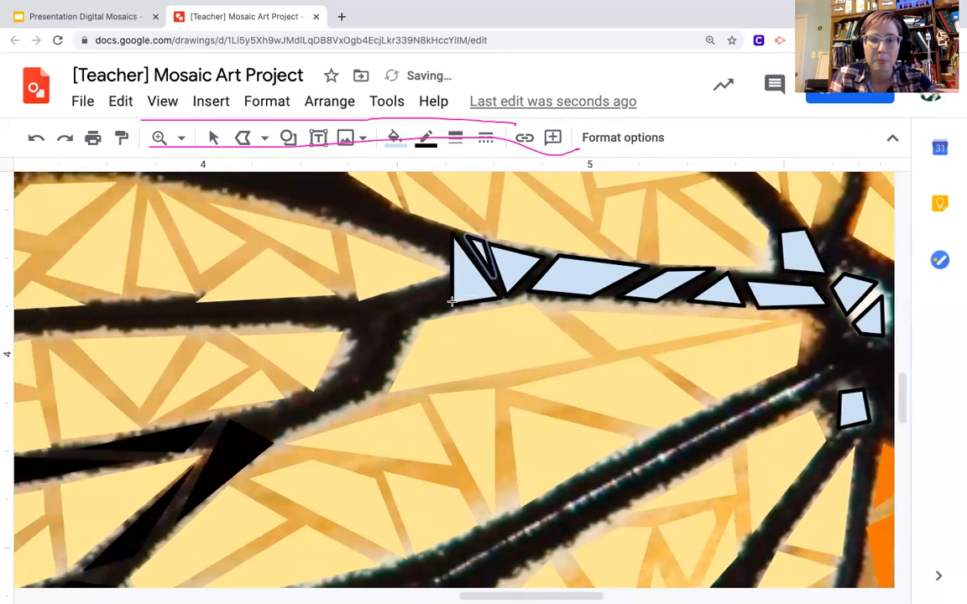
pyautogui.click(381, 300)
pyautogui.click(413, 317)
pyautogui.click(444, 305)
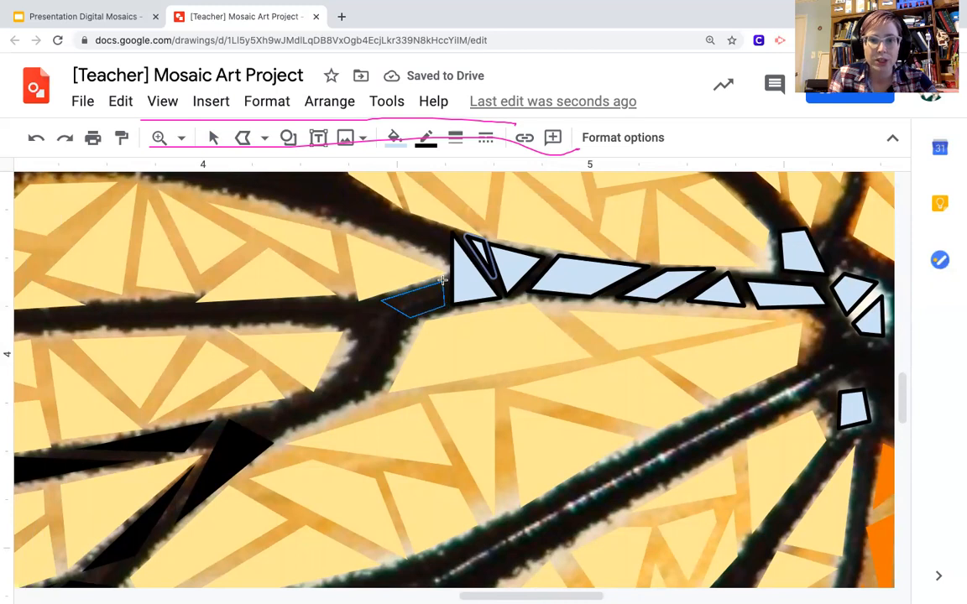
pyautogui.click(443, 282)
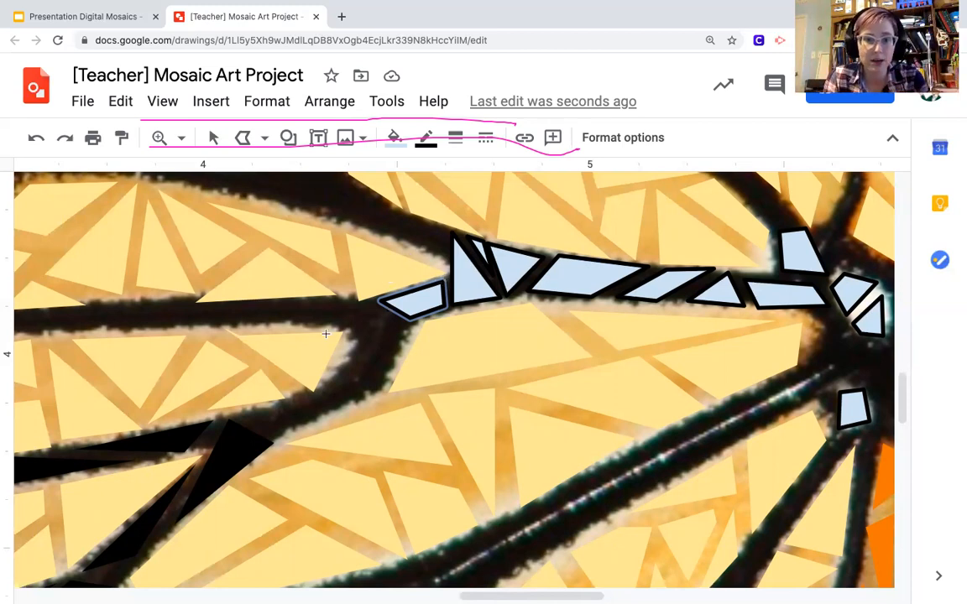
# Step: Zoom in and draw a closed four-sided tile tapering to a point at the fork where the vein branches downward
pyautogui.click(405, 329)
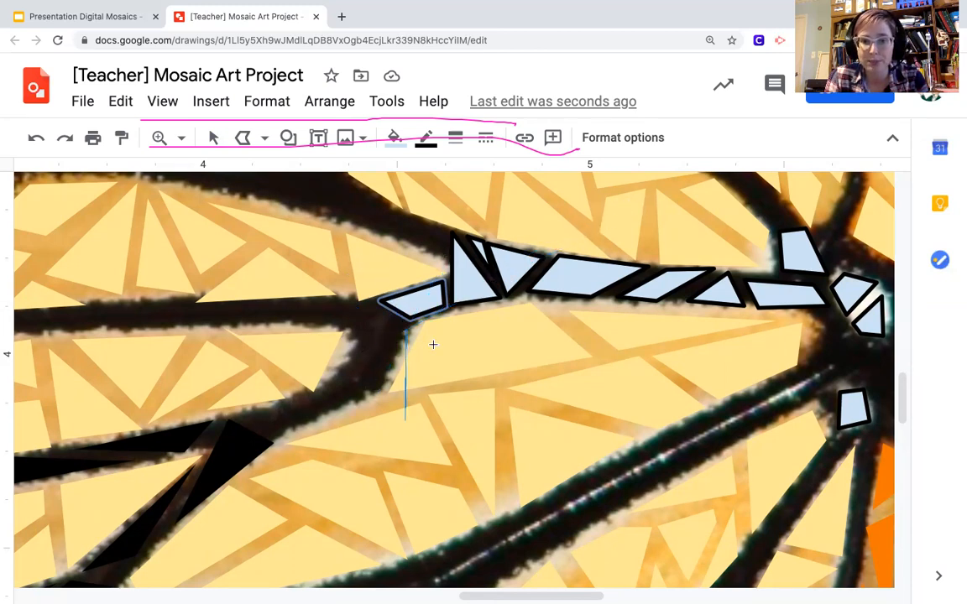
pyautogui.click(377, 387)
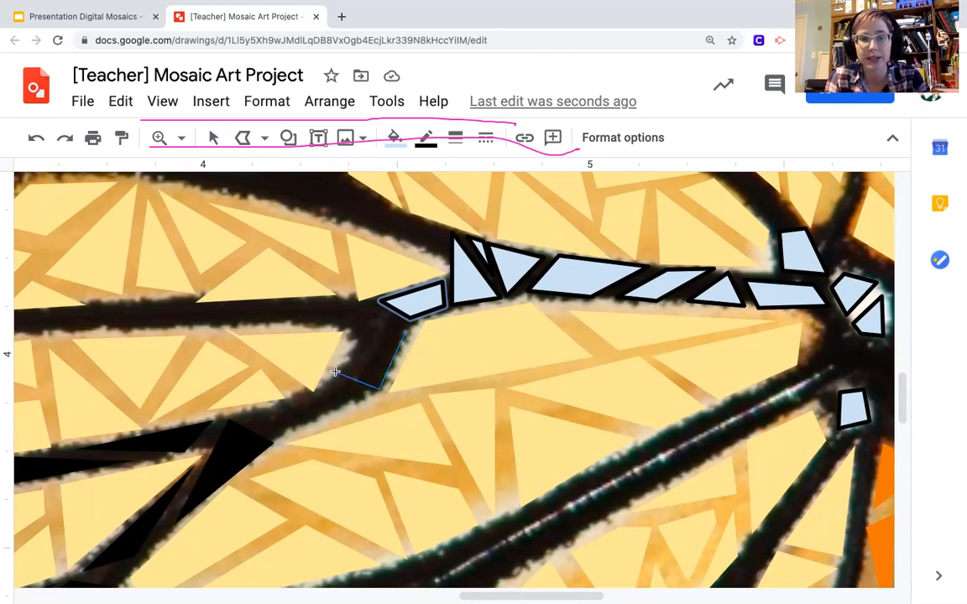
pyautogui.click(338, 308)
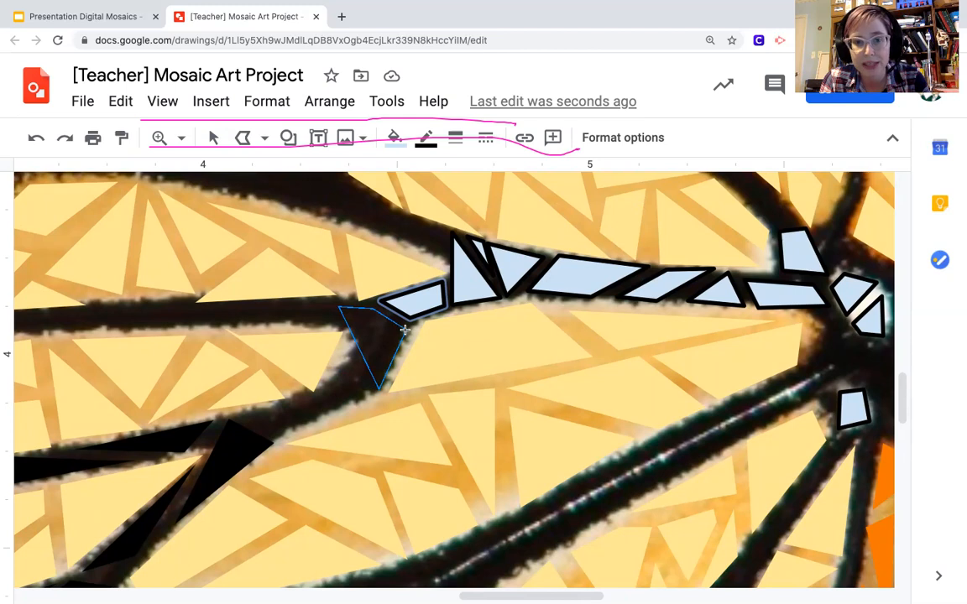
pyautogui.click(181, 138)
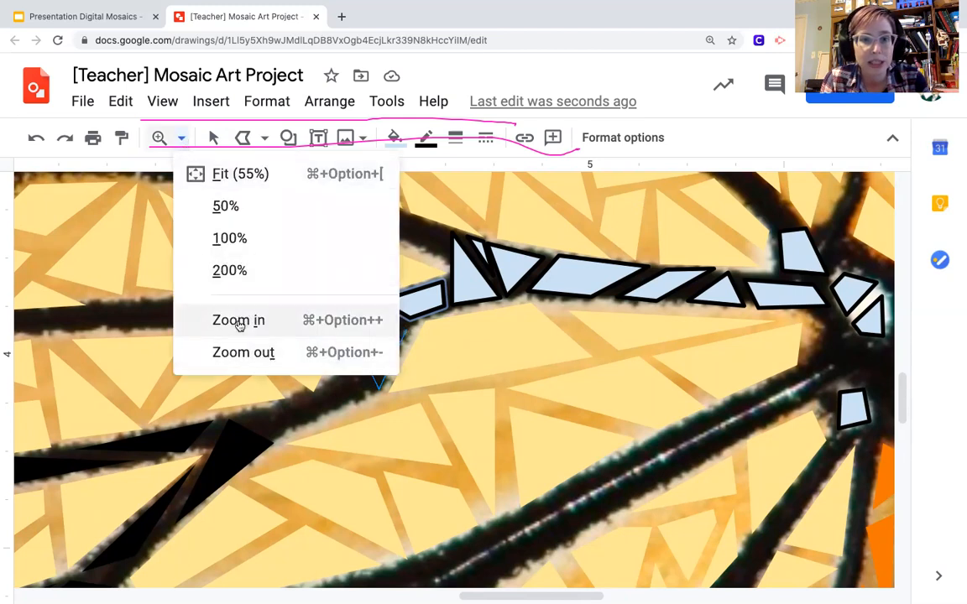
pyautogui.click(239, 323)
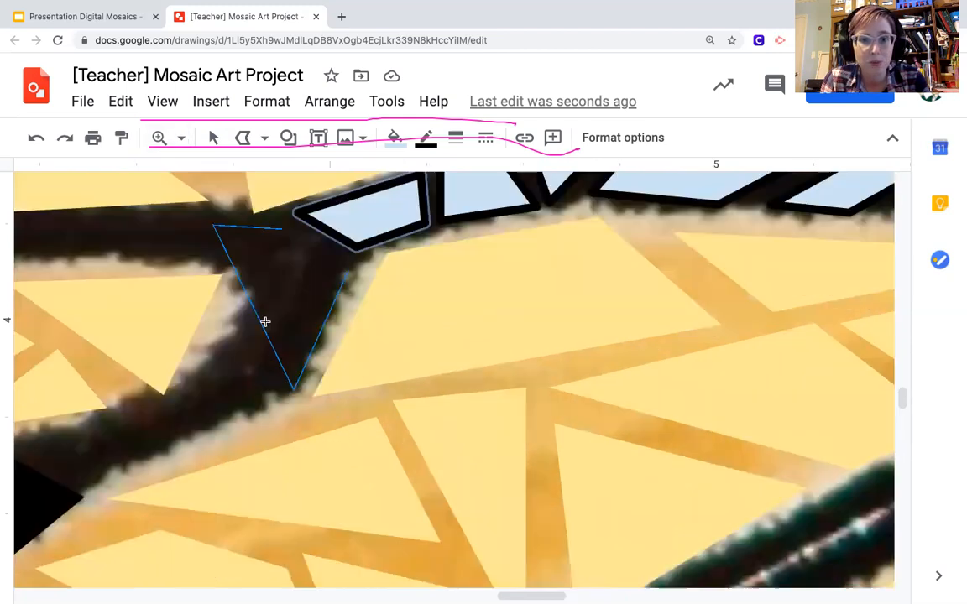
pyautogui.click(181, 137)
pyautogui.click(238, 319)
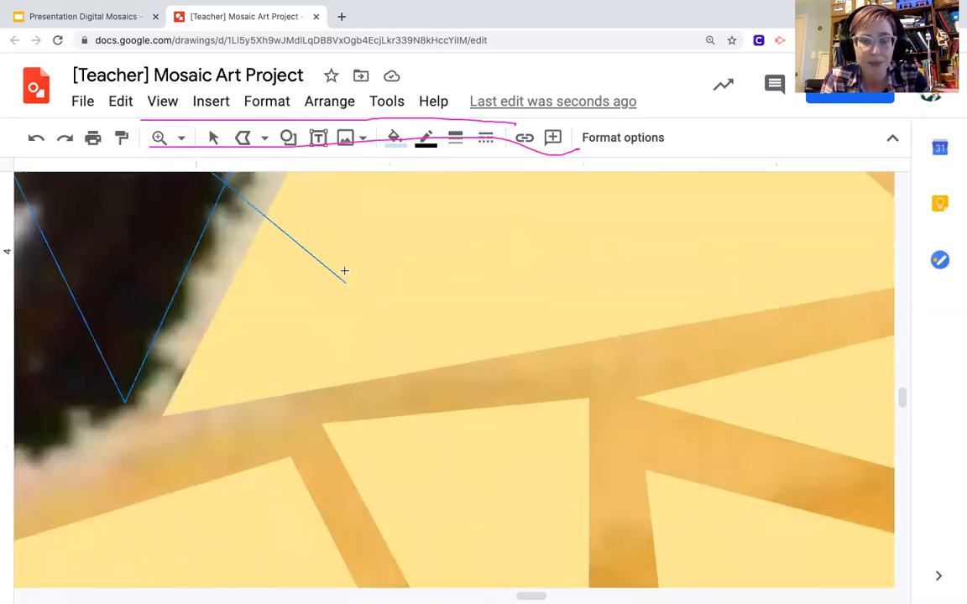
pyautogui.scroll(3, 344, 270)
pyautogui.hscroll(-5, 344, 271)
pyautogui.hscroll(1, 344, 270)
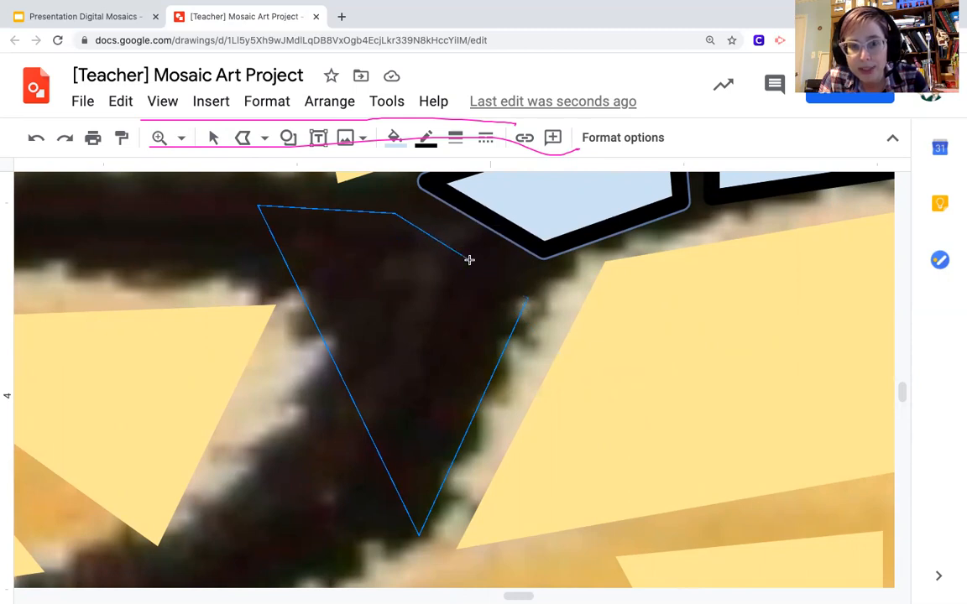
pyautogui.click(533, 292)
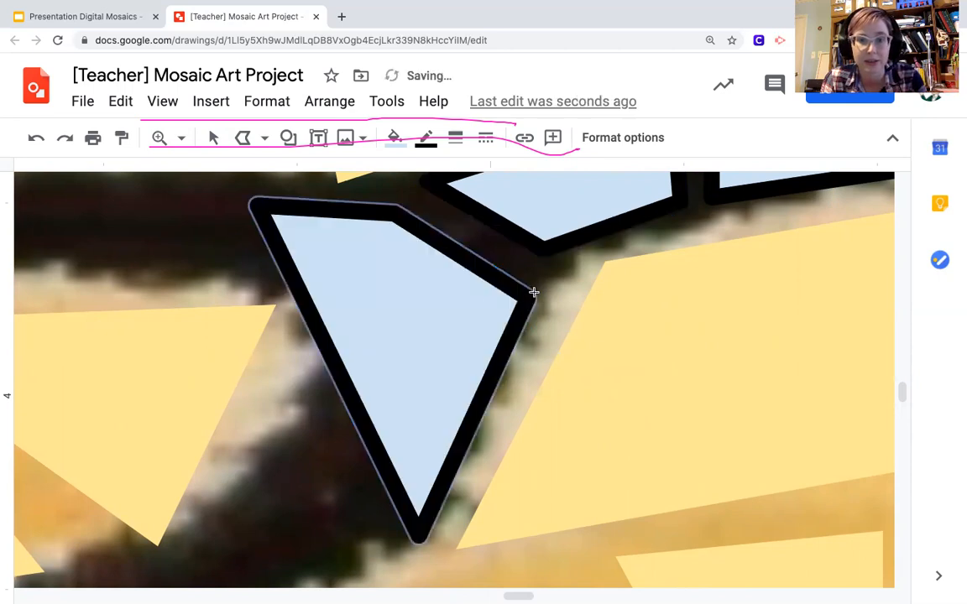
# Step: Try to build a triangular tile left of the fork by ending the polyline at each corner, making three separate line segments
pyautogui.hscroll(-5, 417, 300)
pyautogui.scroll(1, 418, 300)
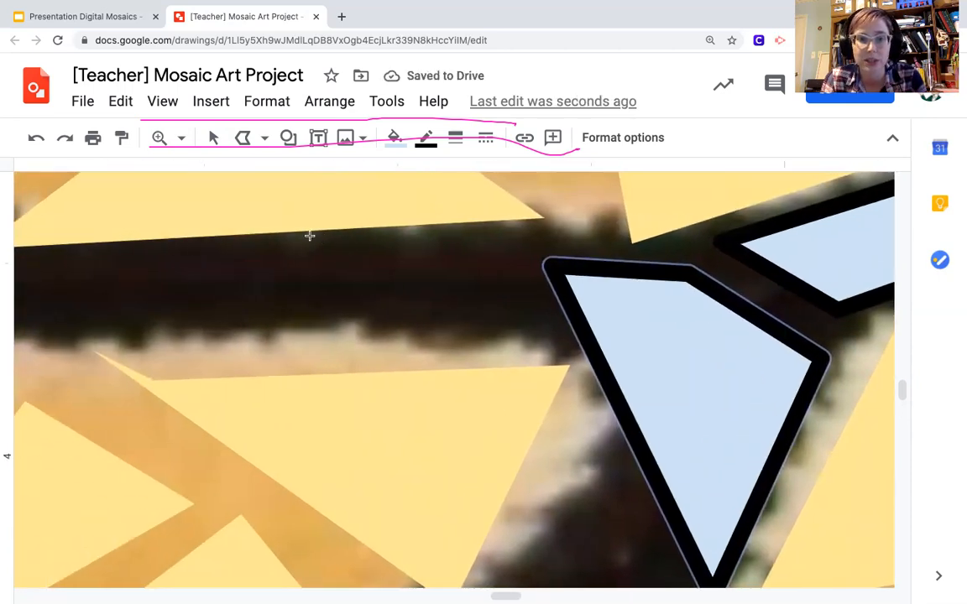
pyautogui.click(297, 245)
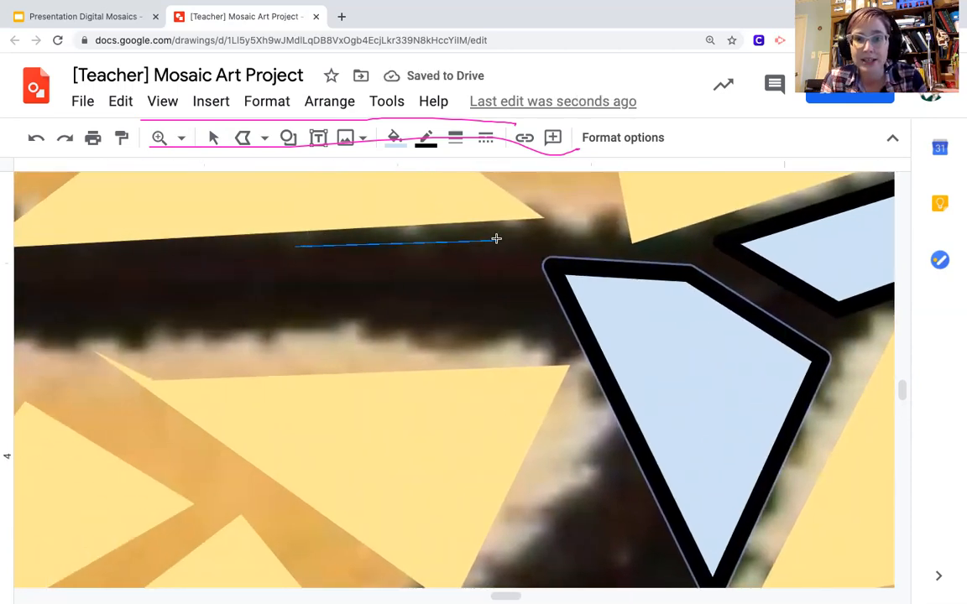
pyautogui.doubleClick(496, 239)
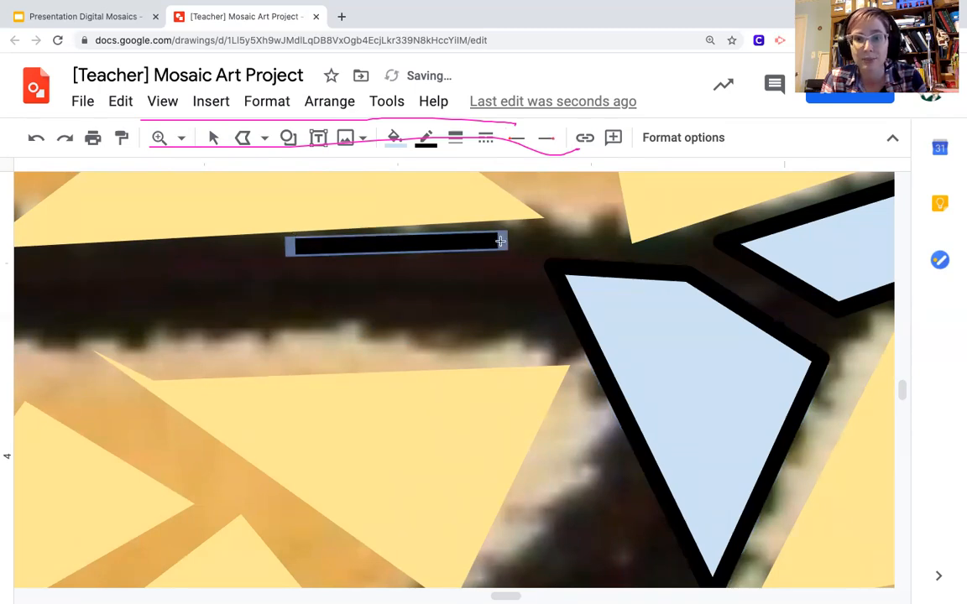
pyautogui.click(501, 245)
pyautogui.doubleClick(431, 360)
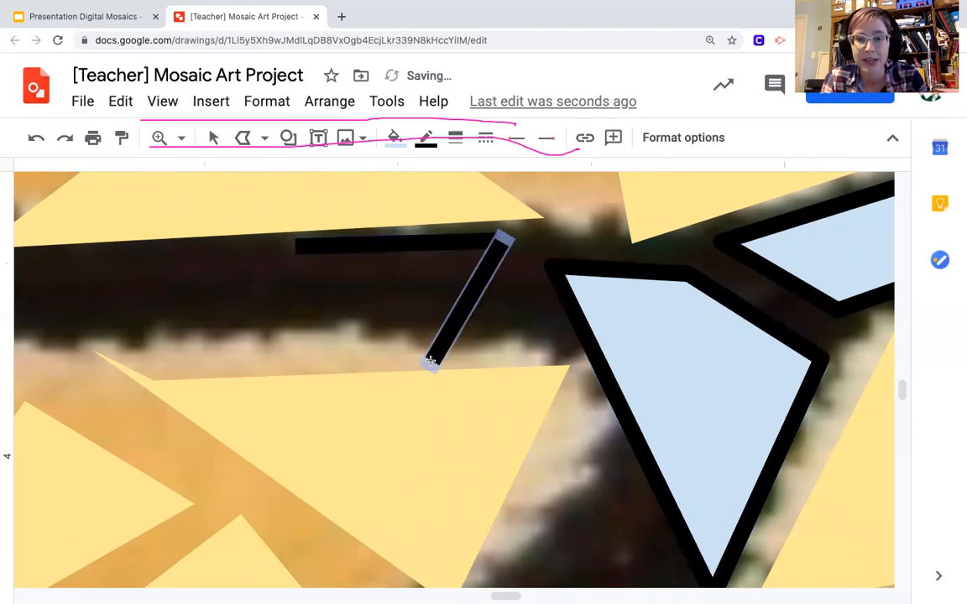
pyautogui.click(431, 361)
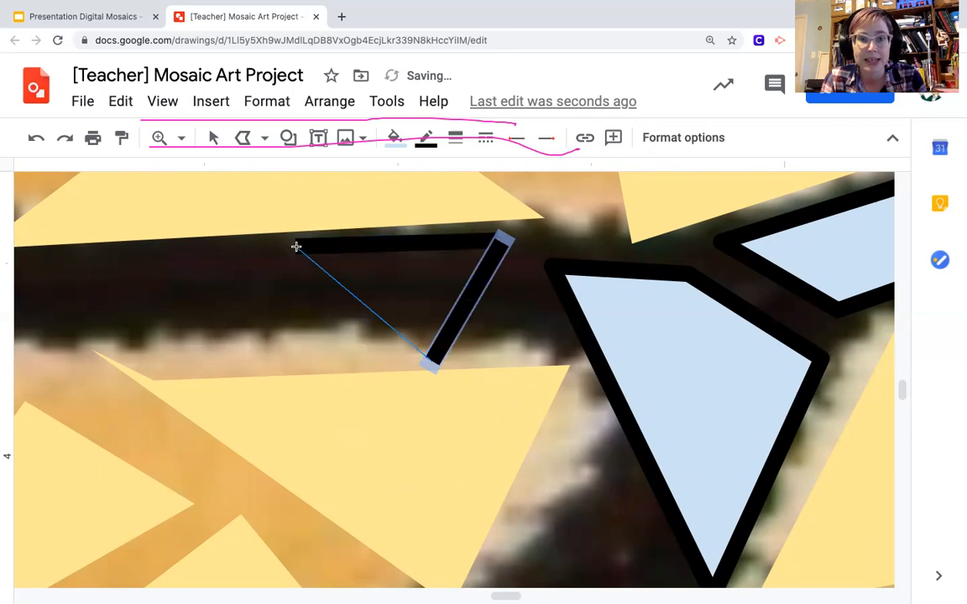
pyautogui.doubleClick(295, 246)
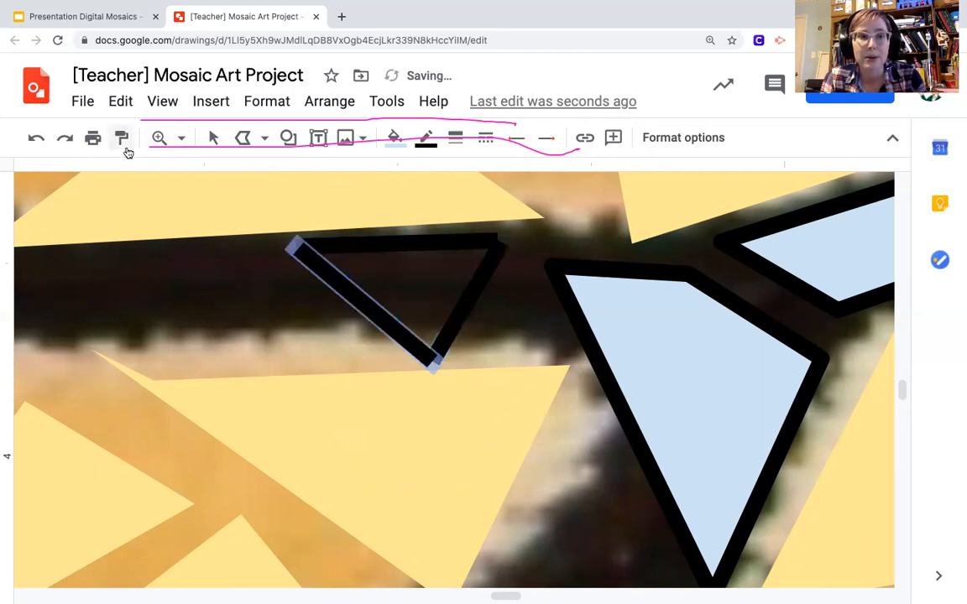
# Step: Delete the three separate line segments that form the unfilled triangle on the vein
pyautogui.click(213, 138)
pyautogui.click(515, 321)
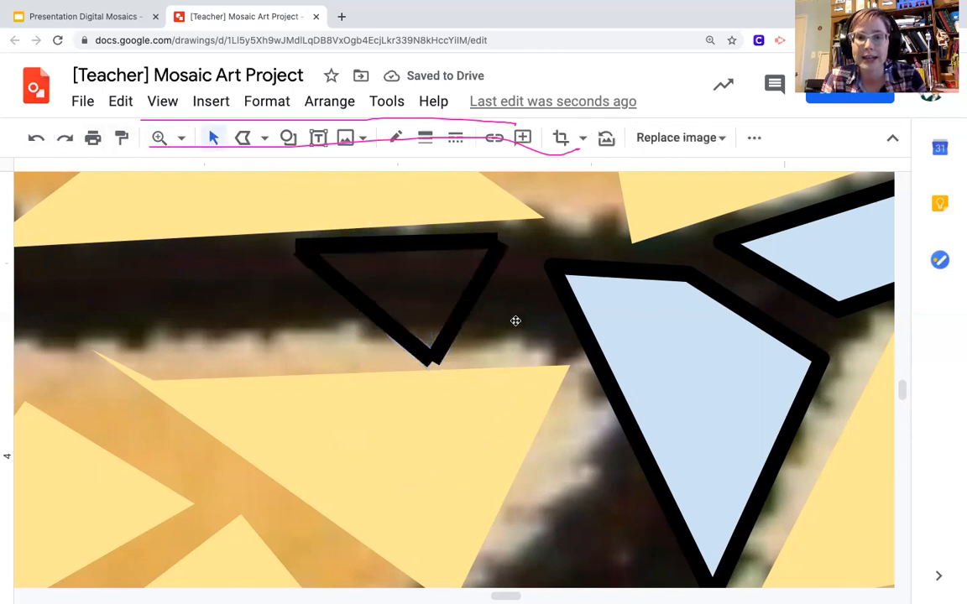
pyautogui.click(407, 335)
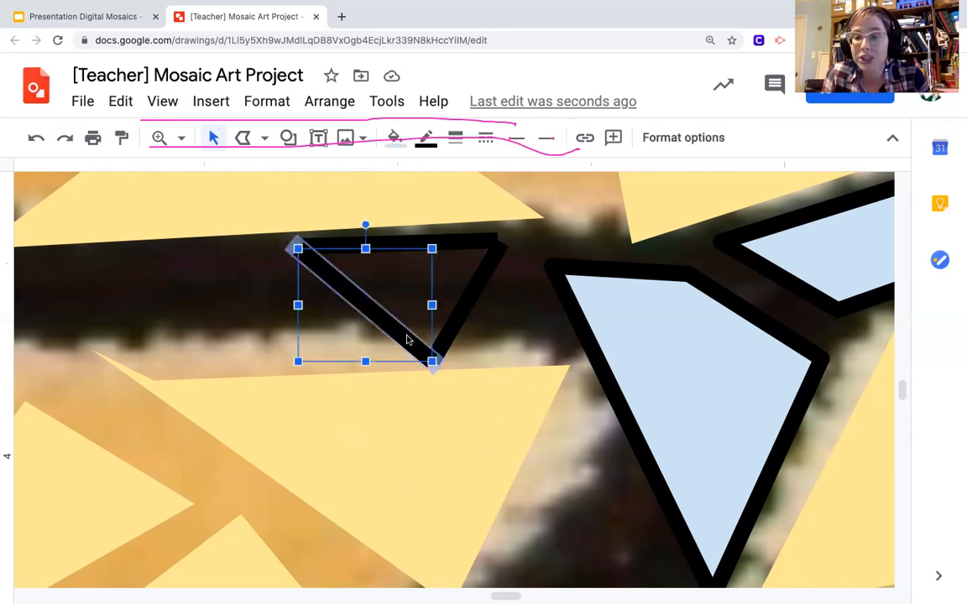
pyautogui.press('Delete')
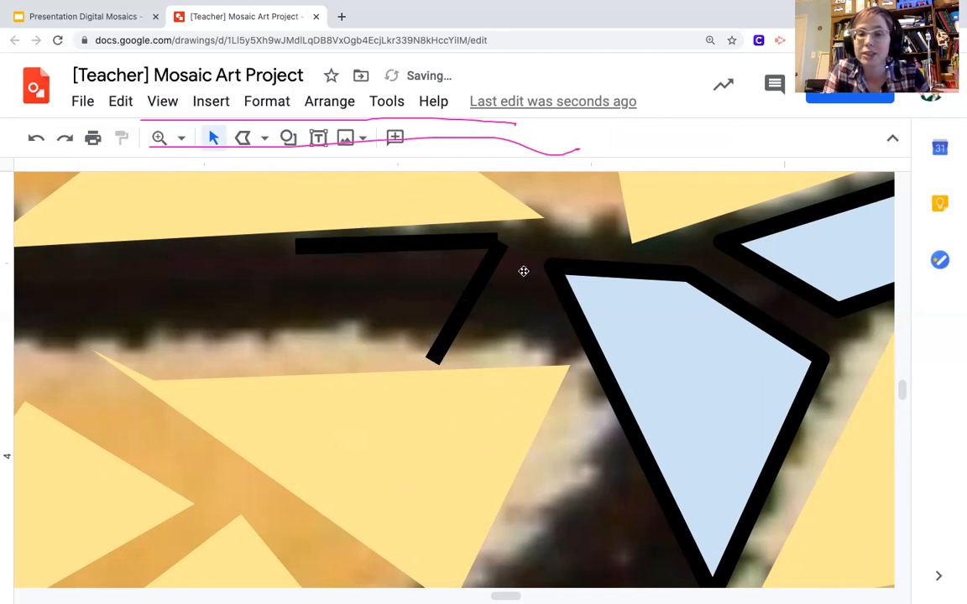
pyautogui.click(462, 302)
pyautogui.press('Delete')
pyautogui.click(495, 246)
pyautogui.press('Delete')
# Step: Draw a closed four-sided tile on the dark vein just left of the fork tile with the Polyline tool
pyautogui.click(241, 138)
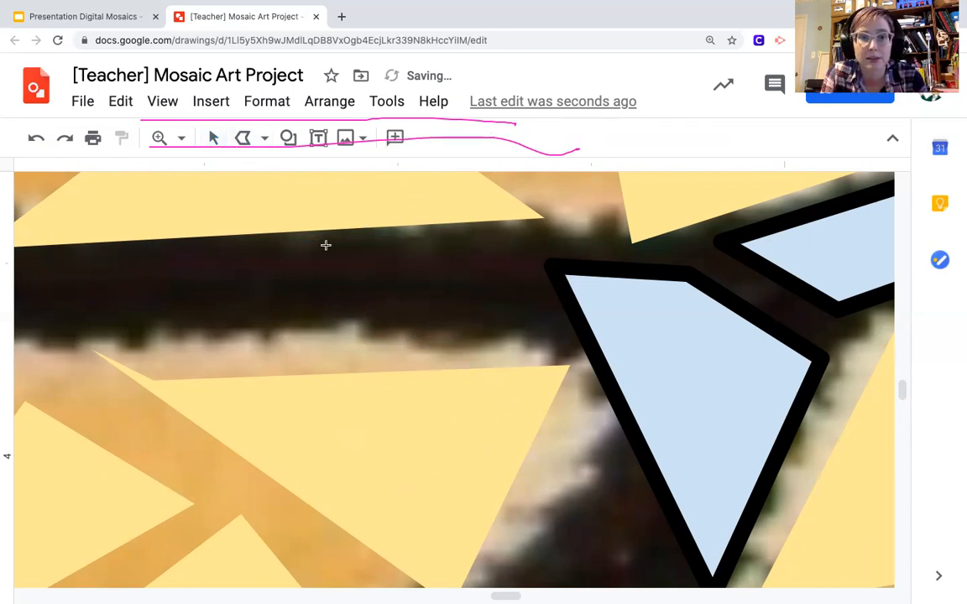
pyautogui.moveTo(273, 244); pyautogui.dragTo(509, 232)
pyautogui.click(510, 232)
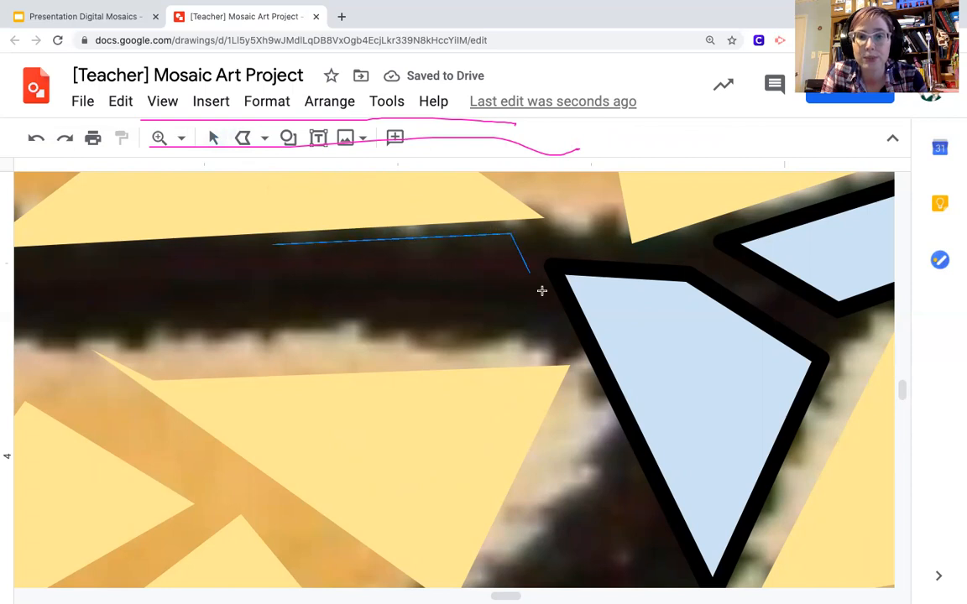
pyautogui.click(314, 323)
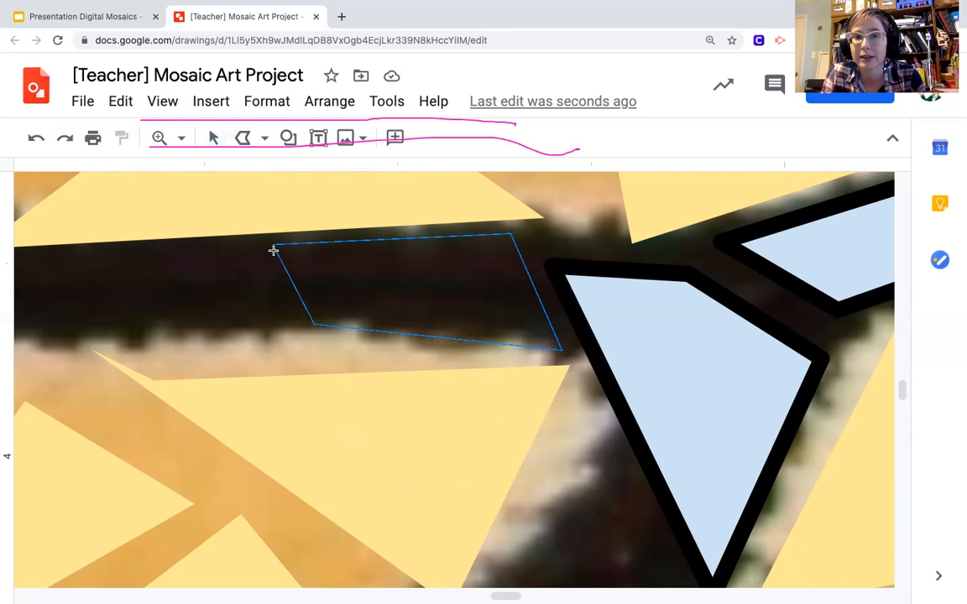
pyautogui.click(273, 250)
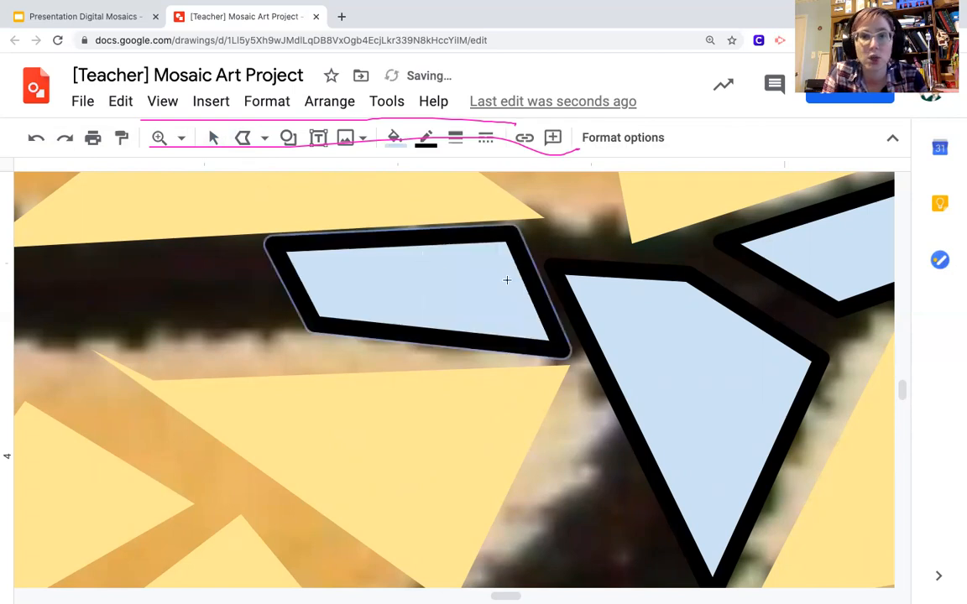
# Step: Draw a long triangular tile on the vein directly left of the last four-sided tile, tapering toward the left
pyautogui.hscroll(-4, 433, 347)
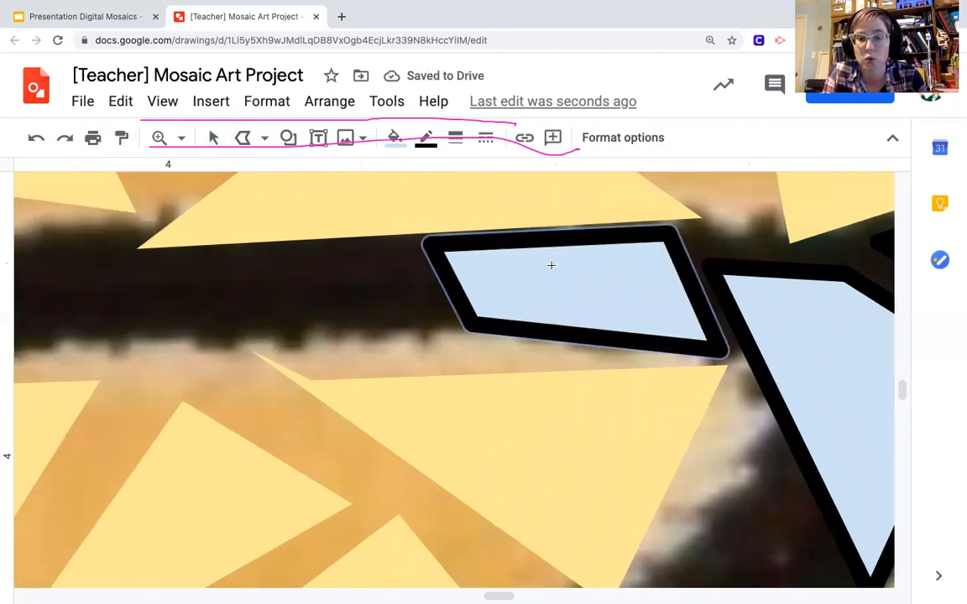
pyautogui.click(398, 245)
pyautogui.click(438, 337)
pyautogui.click(178, 259)
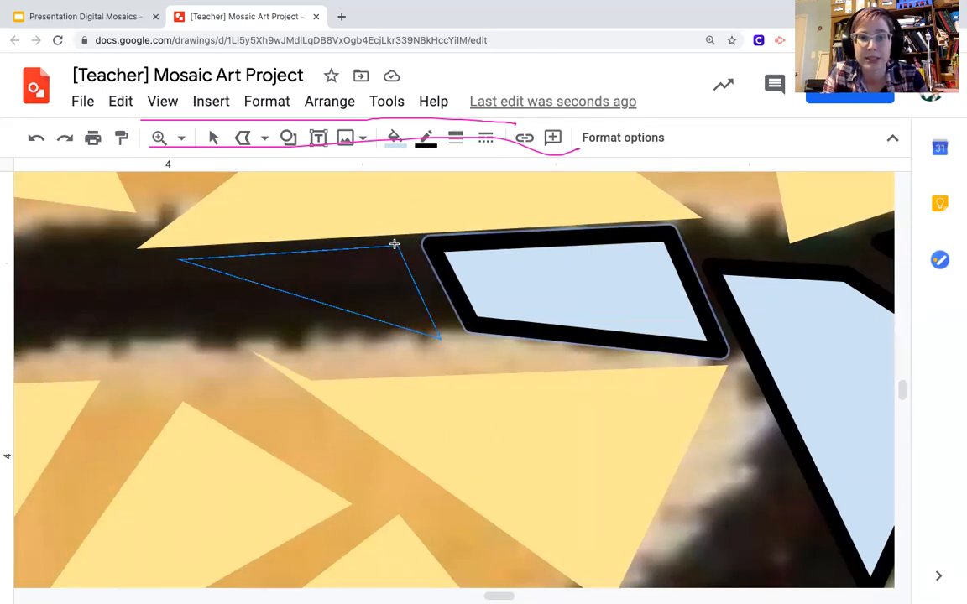
pyautogui.click(398, 245)
# Step: Draw an open two-segment shape further left on the vein, ending it before its starting point, and switch to the Select tool
pyautogui.hscroll(-5, 293, 287)
pyautogui.hscroll(-2, 294, 287)
pyautogui.click(290, 277)
pyautogui.click(388, 252)
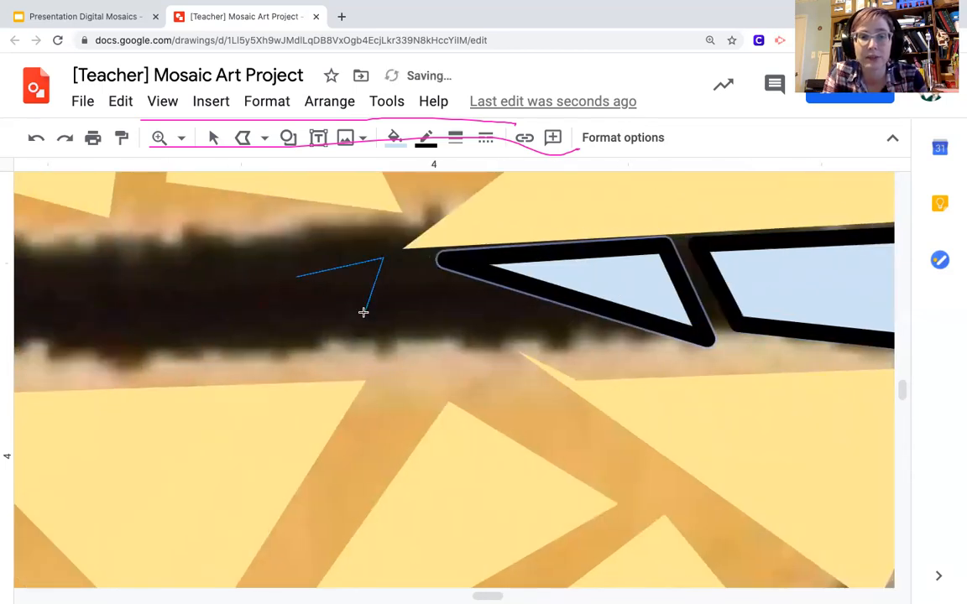
pyautogui.doubleClick(363, 313)
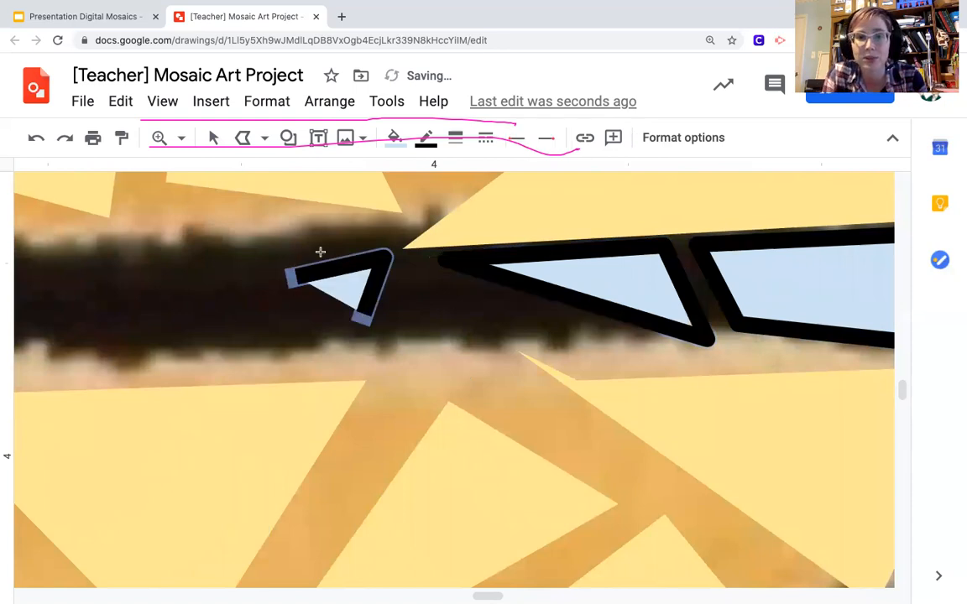
pyautogui.click(212, 139)
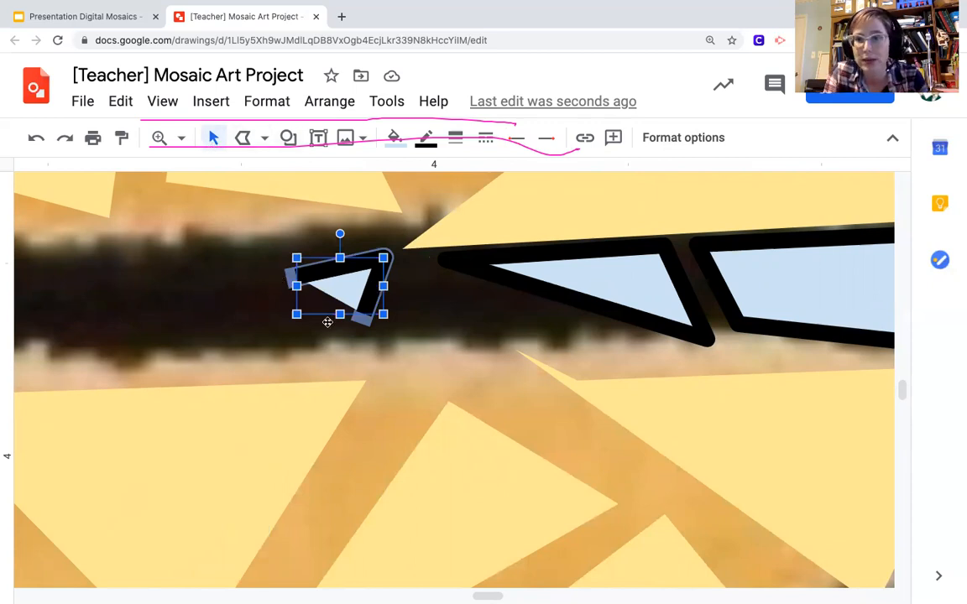
# Step: Delete the unclosed shape on the vein and draw a closed triangular tile beside the long tapering tile with the Polyline tool
pyautogui.press('Delete')
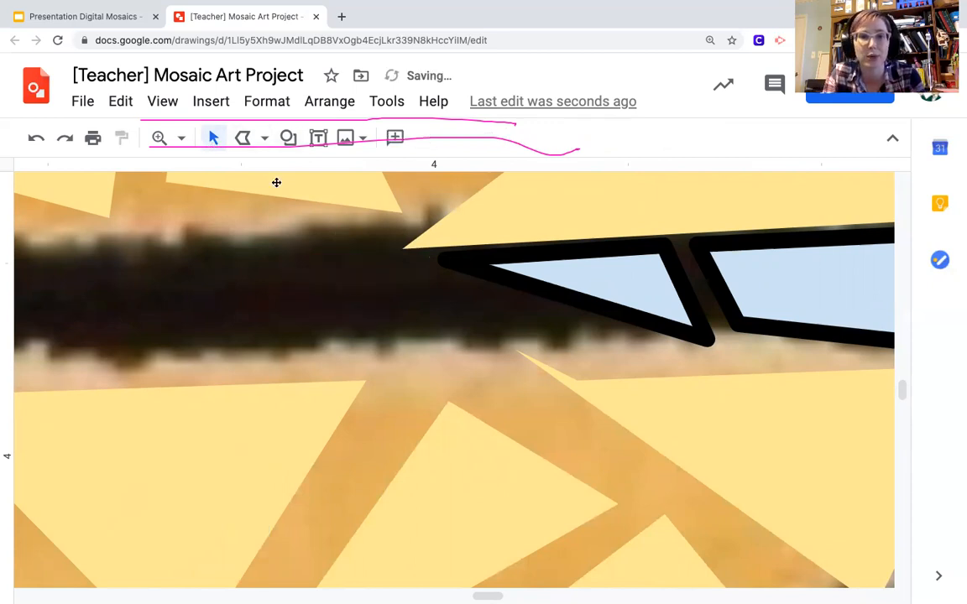
pyautogui.click(242, 137)
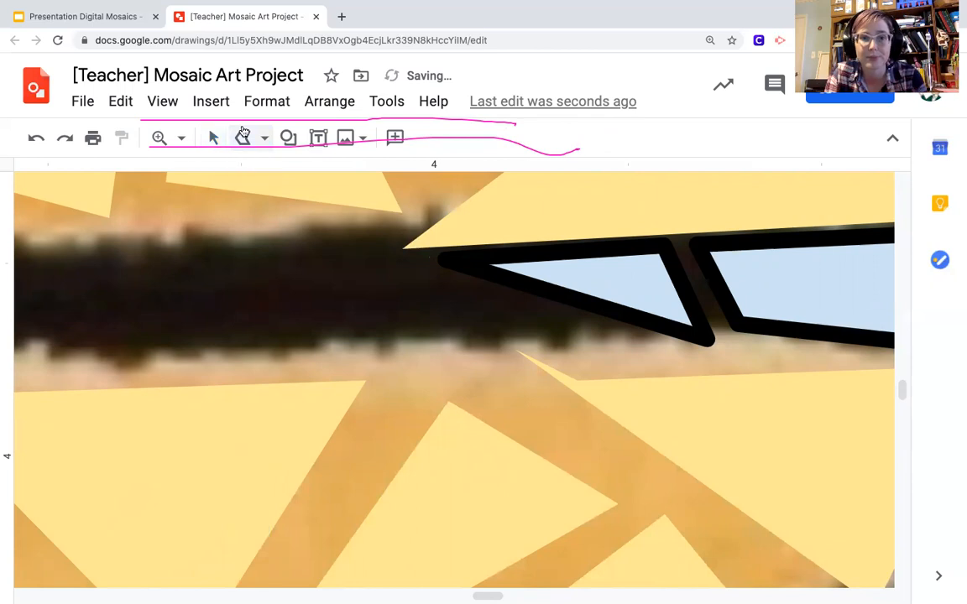
pyautogui.click(360, 242)
pyautogui.click(599, 340)
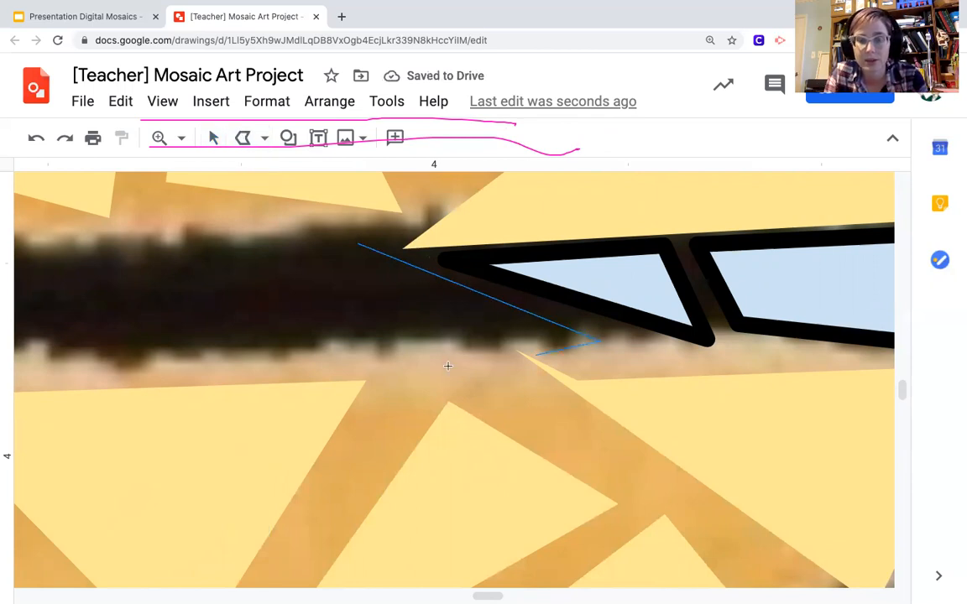
pyautogui.click(300, 349)
pyautogui.click(359, 244)
# Step: Draw a closed four-sided tile on the dark vein just left of the new triangular tile, wider along its upper edge
pyautogui.hscroll(-5, 359, 248)
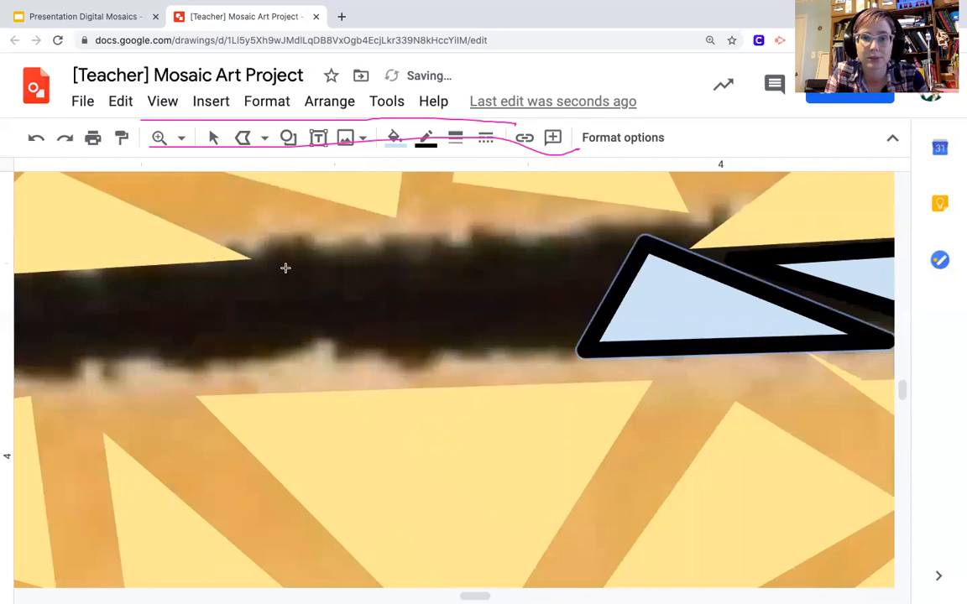
pyautogui.click(596, 233)
pyautogui.click(539, 348)
pyautogui.click(360, 343)
pyautogui.click(273, 256)
# Step: Draw a slanted four-sided tile on the vein directly left of the last four-sided tile
pyautogui.hscroll(-8, 275, 259)
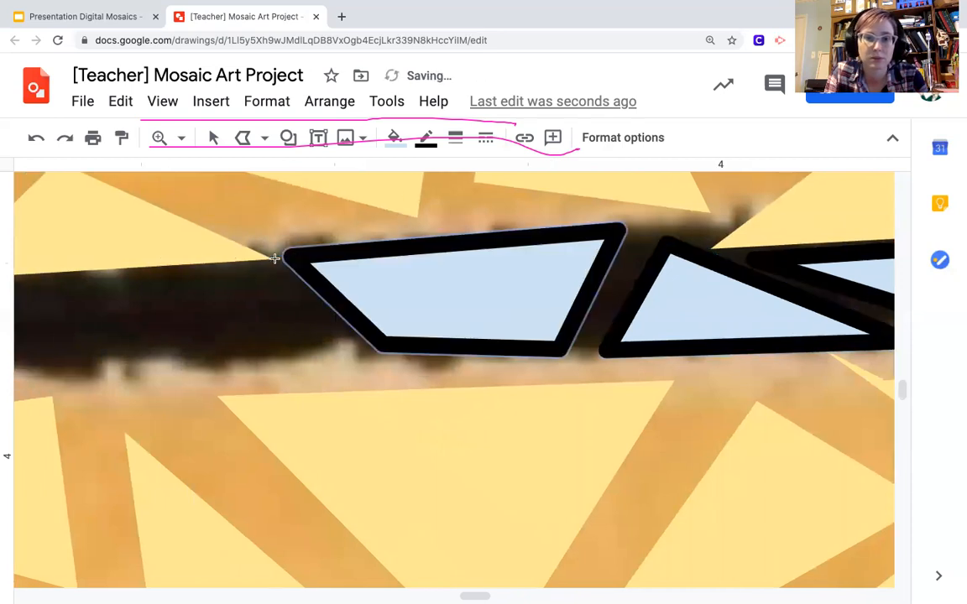
pyautogui.click(566, 274)
pyautogui.click(295, 291)
pyautogui.click(373, 372)
pyautogui.click(634, 341)
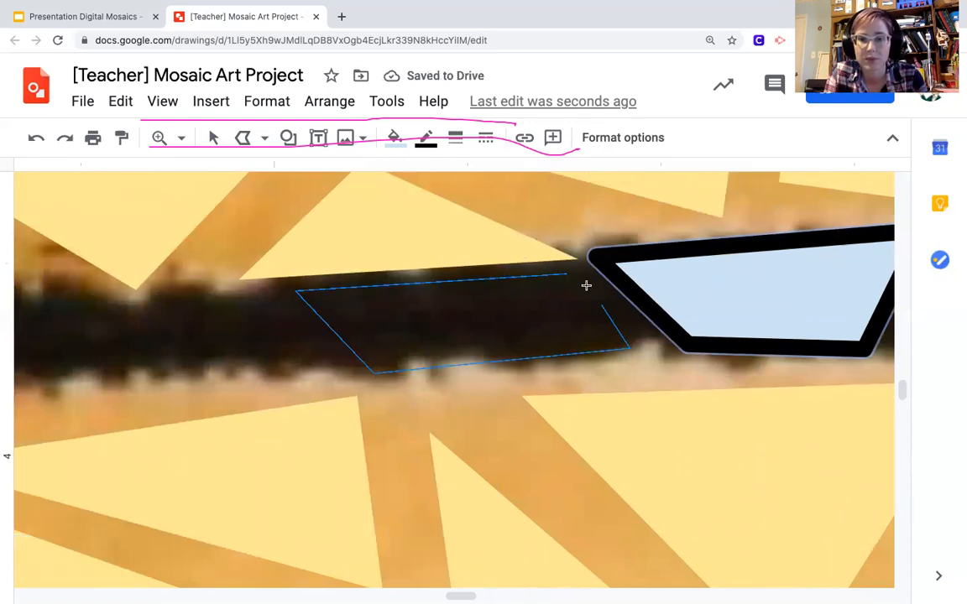
pyautogui.click(566, 274)
# Step: Draw a narrow triangular tile left of the slanted tile, tapering toward the dark wing border
pyautogui.hscroll(-8, 409, 338)
pyautogui.hscroll(-8, 408, 337)
pyautogui.click(662, 294)
pyautogui.click(720, 367)
pyautogui.click(334, 290)
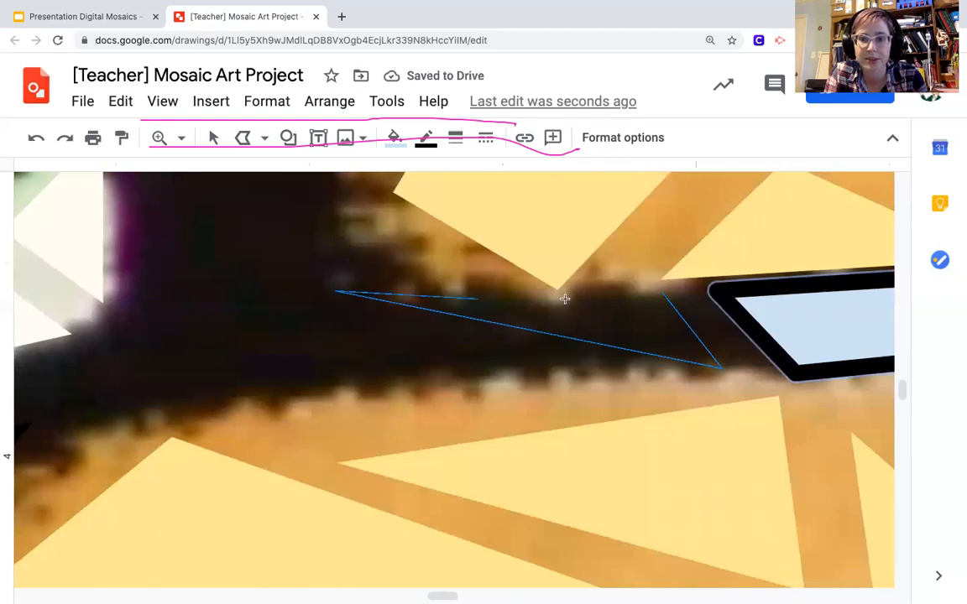
pyautogui.click(662, 295)
# Step: Draw a large triangular tile at the vein's left end, between the white wing spot and the narrow triangle
pyautogui.hscroll(-5, 381, 397)
pyautogui.hscroll(-2, 381, 397)
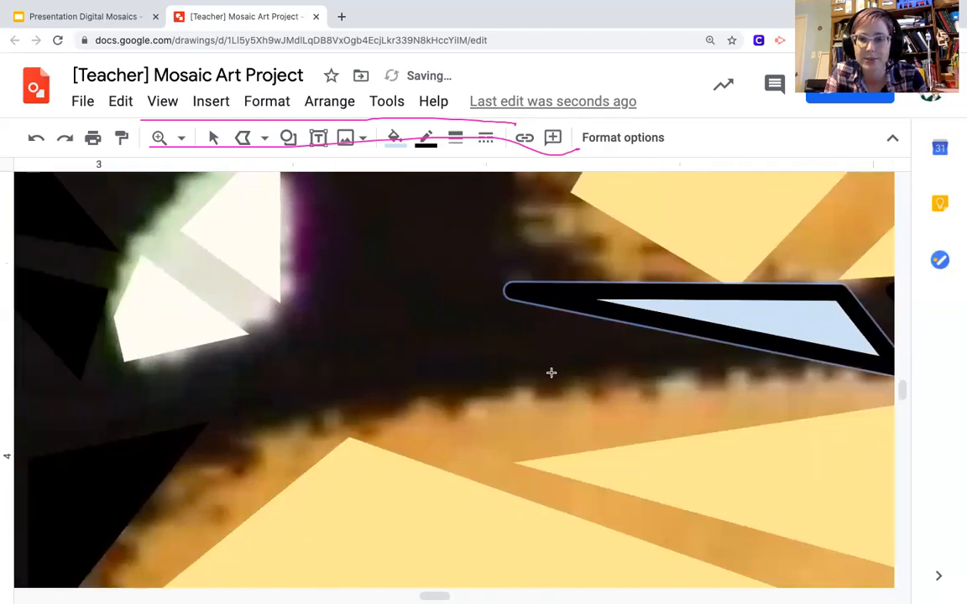
pyautogui.click(680, 359)
pyautogui.click(309, 265)
pyautogui.click(302, 416)
pyautogui.click(722, 361)
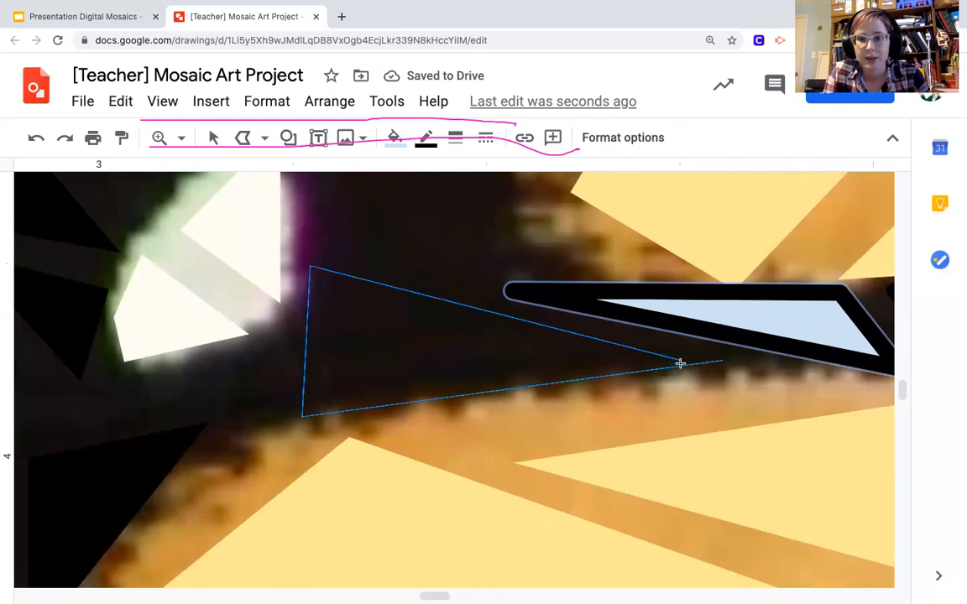
pyautogui.click(680, 363)
# Step: Select the butterfly photo behind the tiles and delete it, leaving only the mosaic pieces on the background
pyautogui.scroll(3, 542, 372)
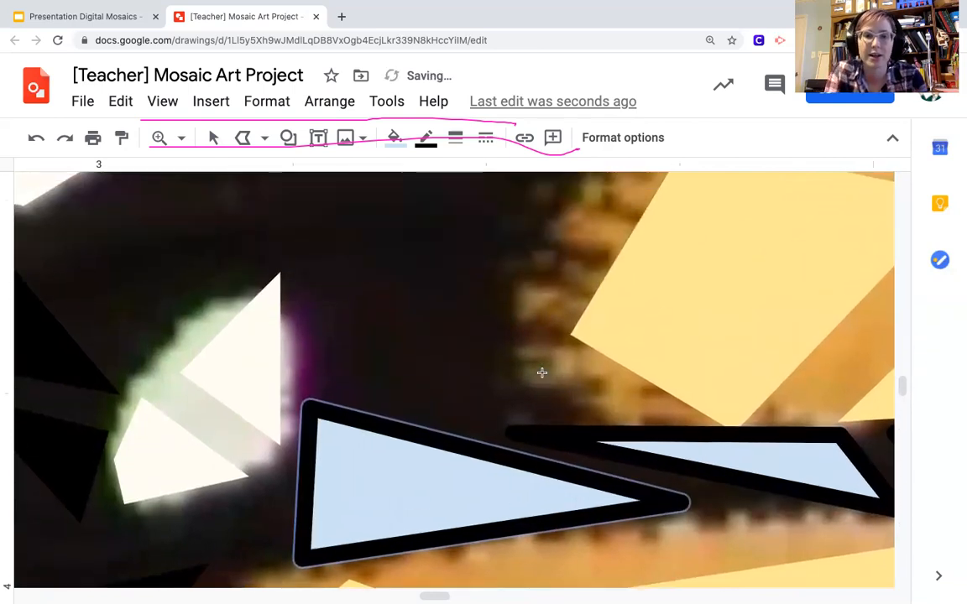
pyautogui.keyDown('ctrl'); pyautogui.scroll(-2, 541, 372); pyautogui.keyUp('ctrl')
pyautogui.keyDown('ctrl'); pyautogui.scroll(-2, 542, 372); pyautogui.keyUp('ctrl')
pyautogui.click(213, 137)
pyautogui.click(425, 405)
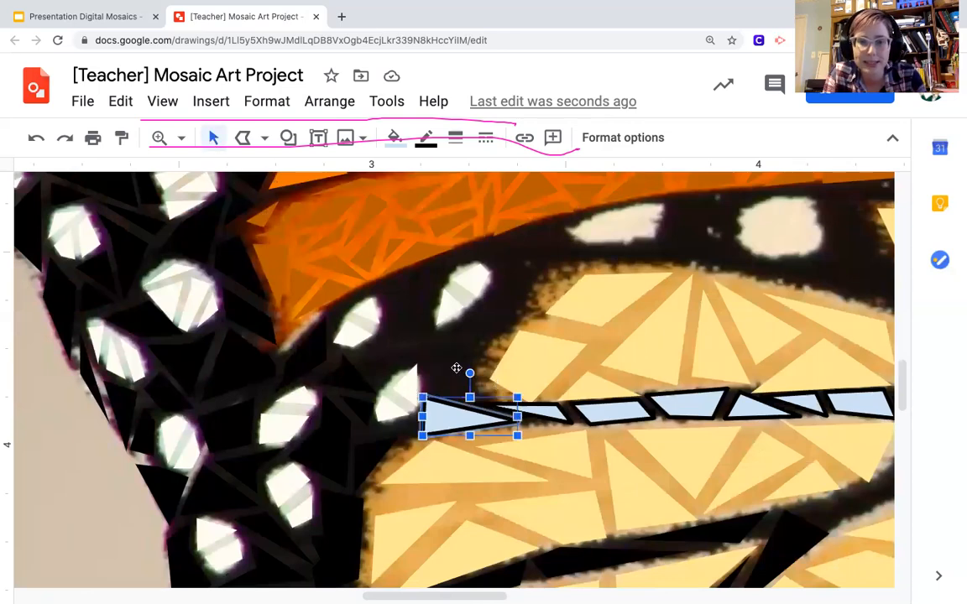
pyautogui.click(455, 367)
pyautogui.hscroll(10, 529, 345)
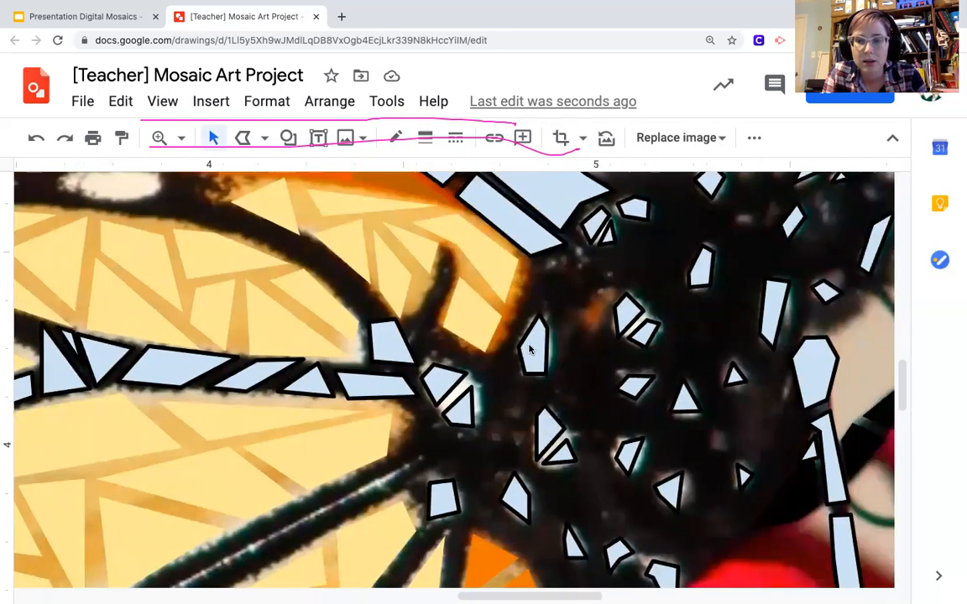
pyautogui.hscroll(15, 529, 348)
pyautogui.scroll(-3, 530, 349)
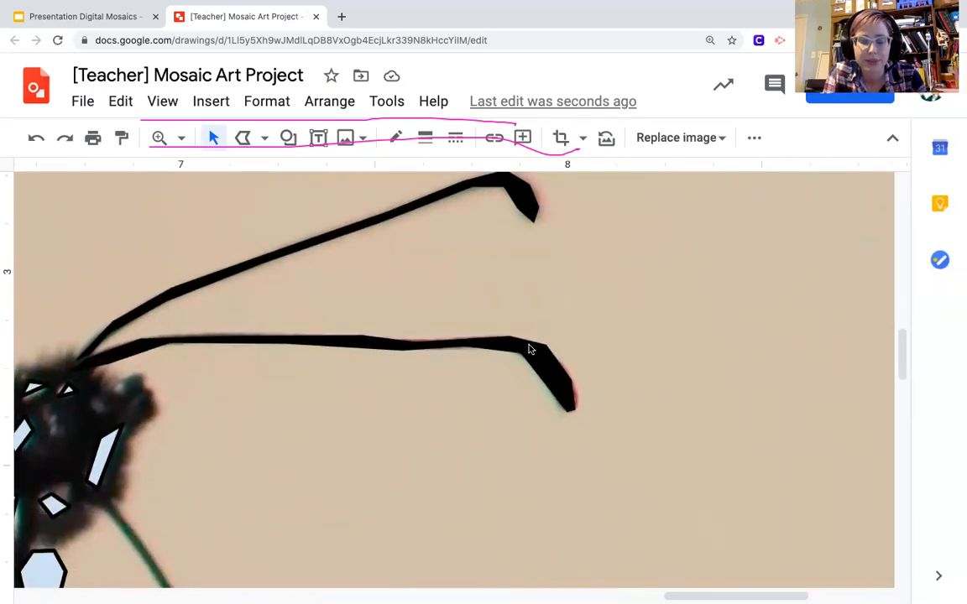
pyautogui.press('super+alt+minus')
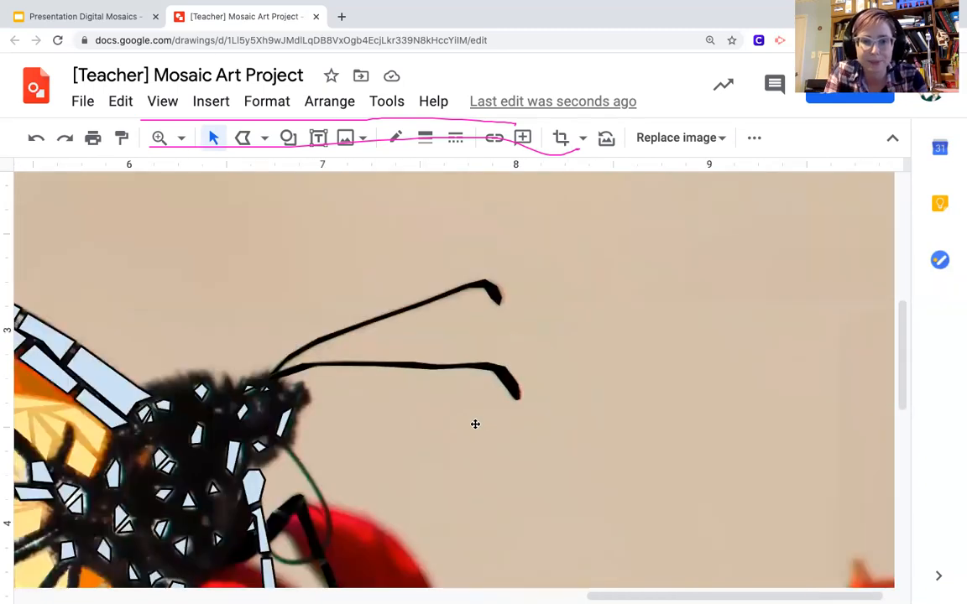
pyautogui.scroll(-3, 475, 424)
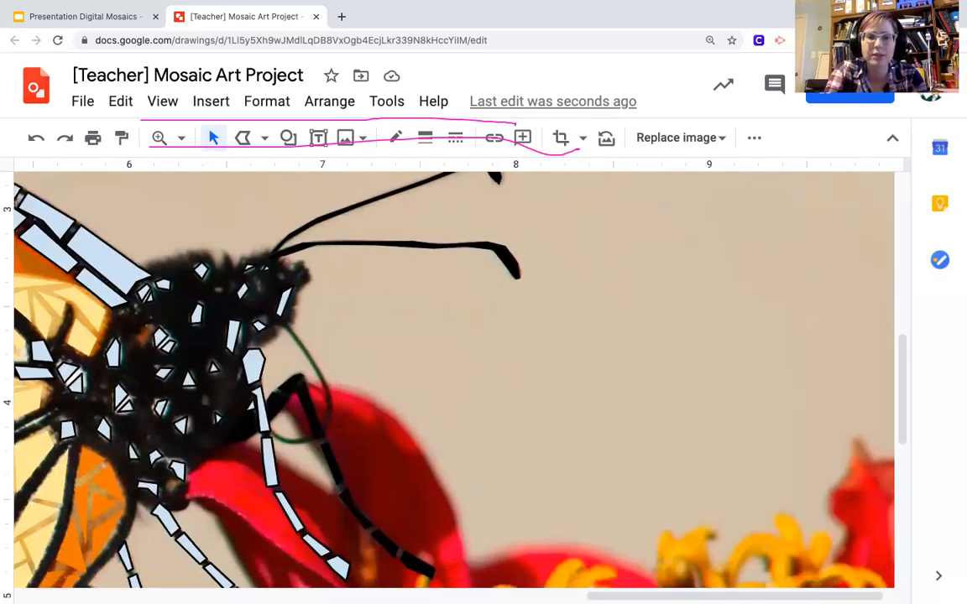
pyautogui.press('Delete')
# Step: Add the text annotation "incorrect" between the two black antennae and colour it white
pyautogui.scroll(2, 475, 364)
pyautogui.scroll(-1, 475, 363)
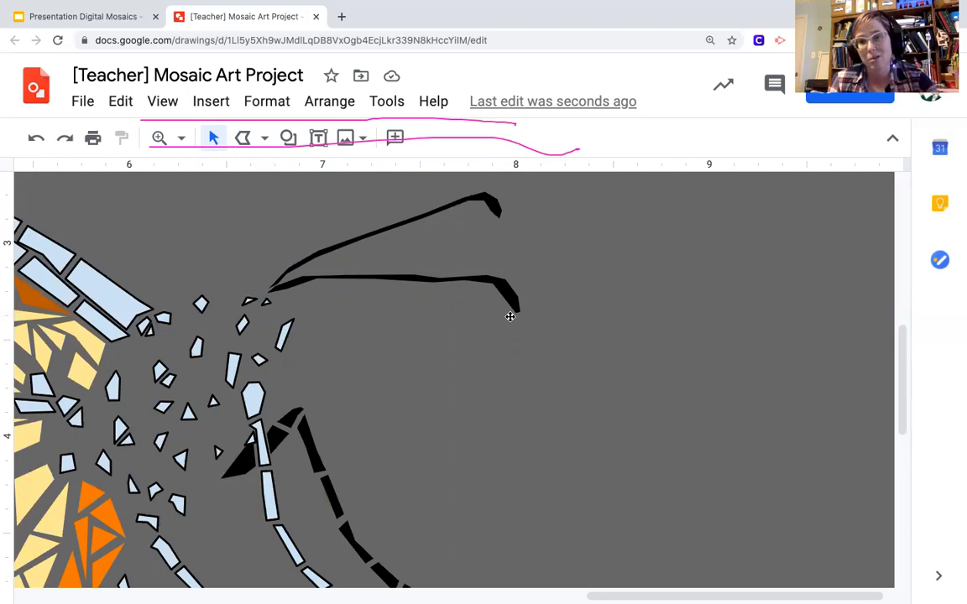
pyautogui.hscroll(-8, 478, 294)
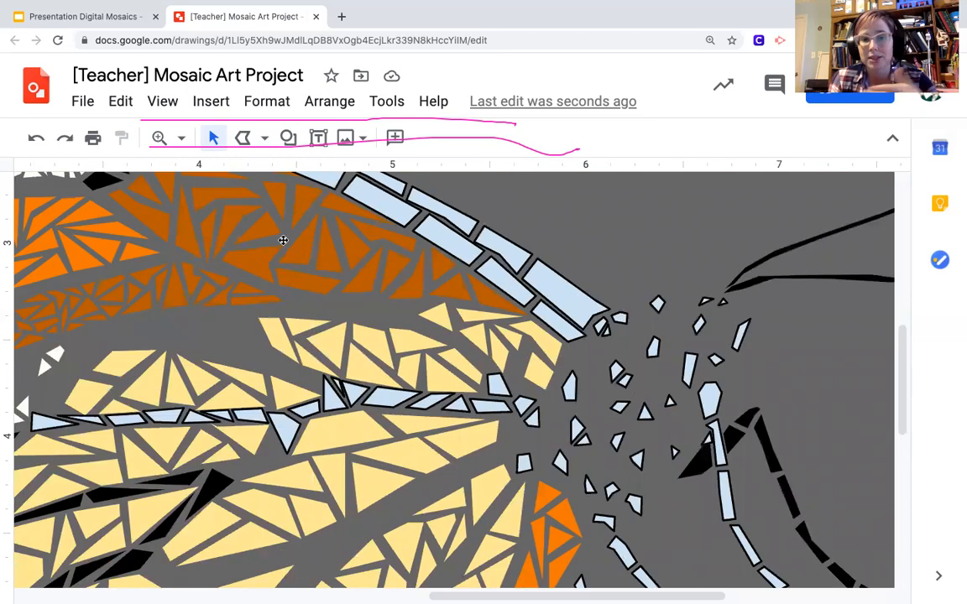
pyautogui.hscroll(5, 651, 367)
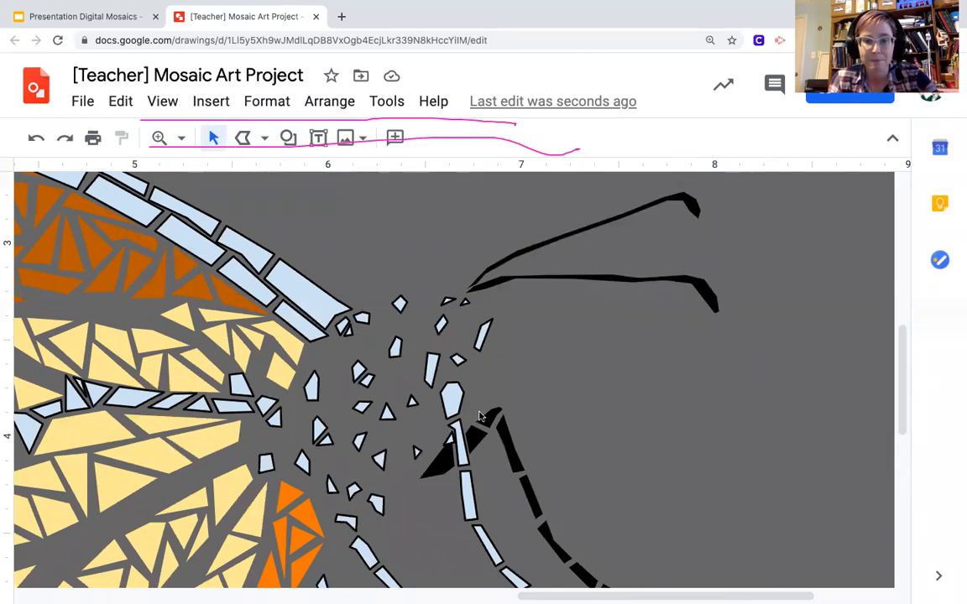
pyautogui.click(602, 244)
pyautogui.write('Incorrect')
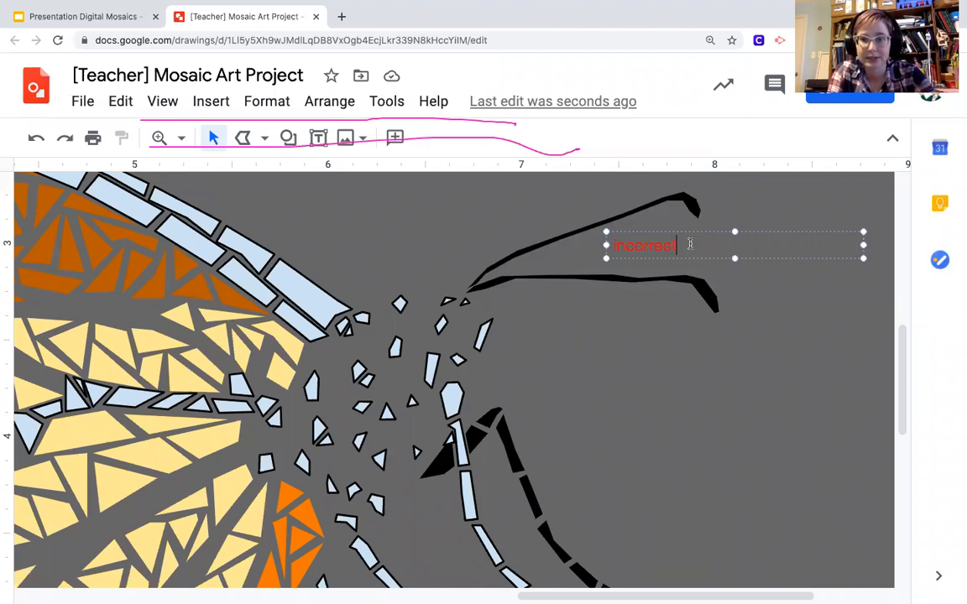
pyautogui.doubleClick(680, 237)
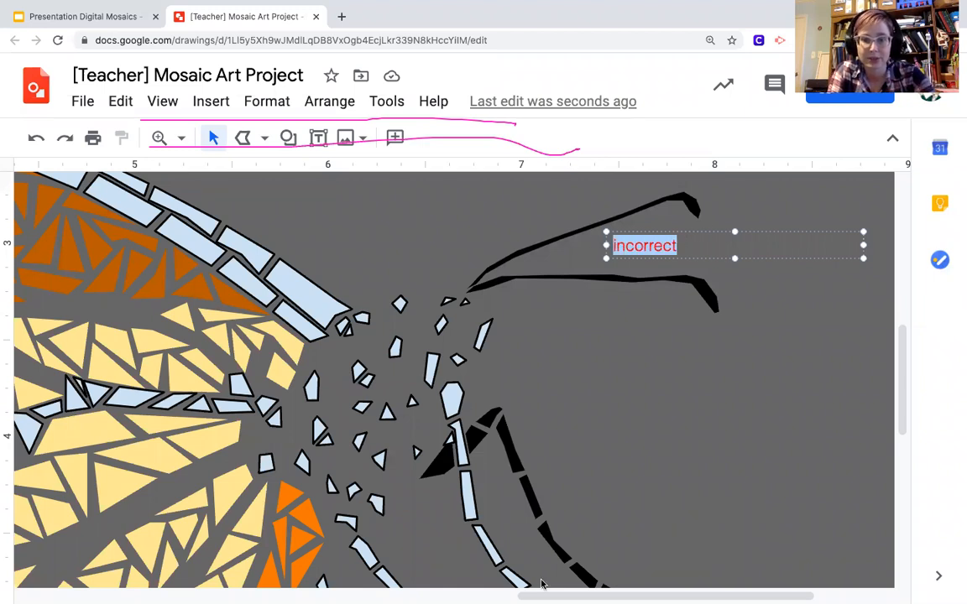
pyautogui.click(470, 559)
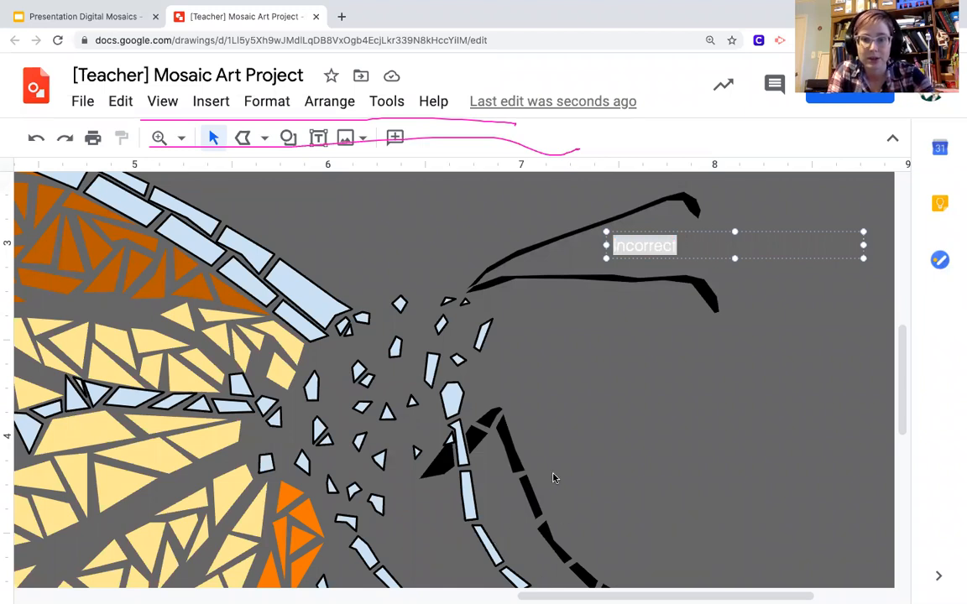
# Step: Add the text annotation "correct" beside the segmented black leg
pyautogui.click(542, 440)
pyautogui.click(535, 458)
pyautogui.write('correct')
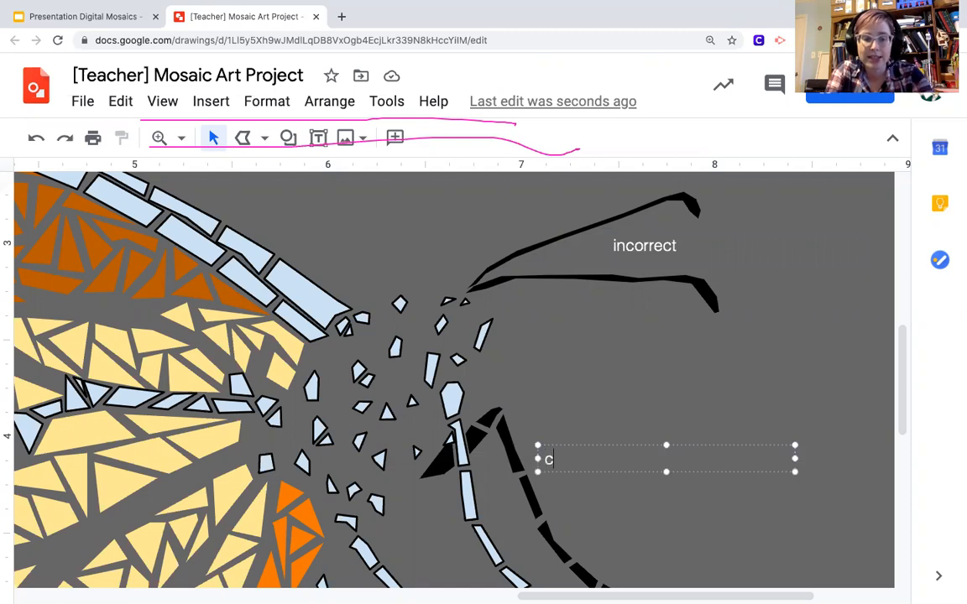
pyautogui.click(599, 560)
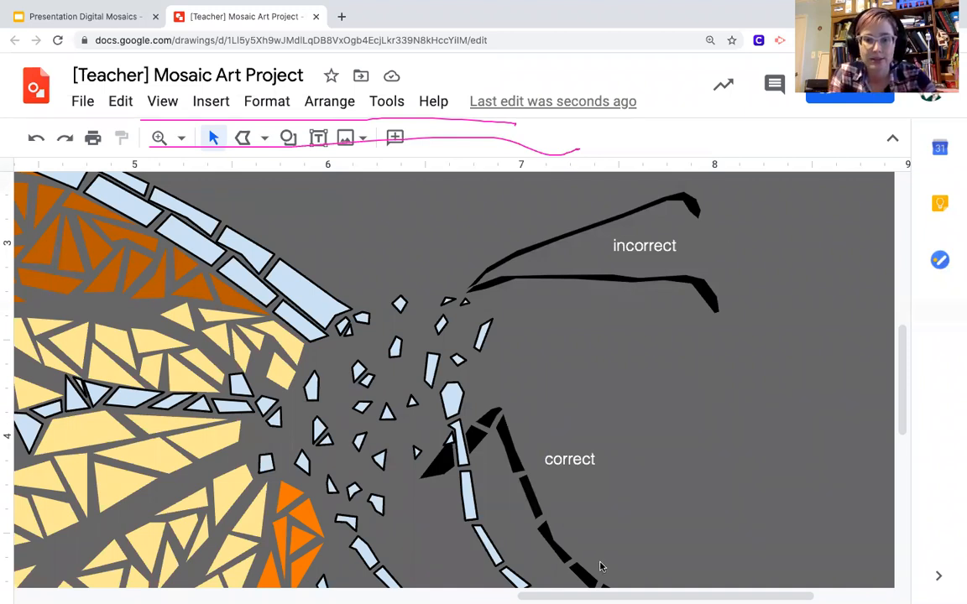
# Step: Add the annotation "tracing a whole body part" beside the "incorrect" label and shift it slightly closer to that label
pyautogui.doubleClick(702, 241)
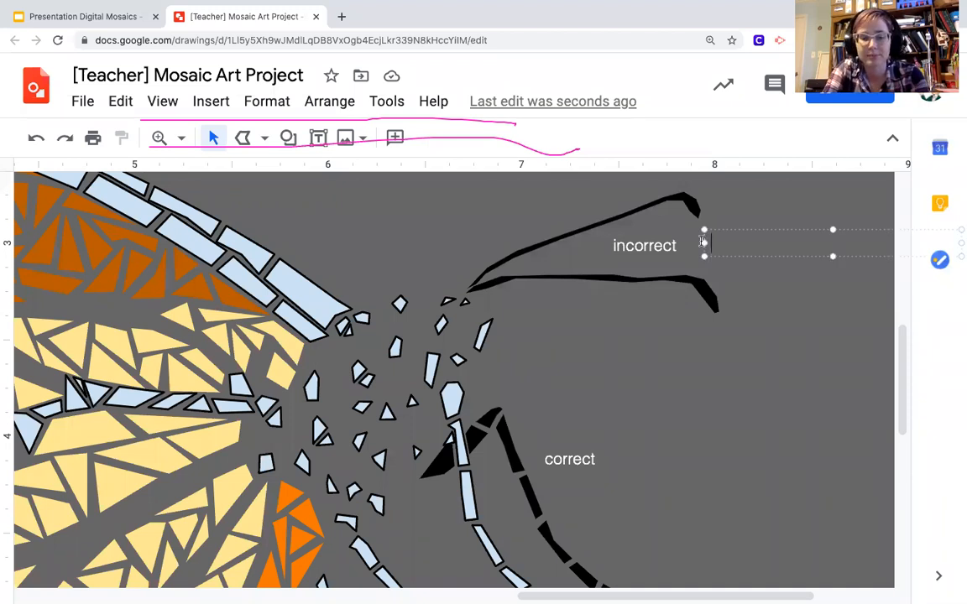
pyautogui.write('trac')
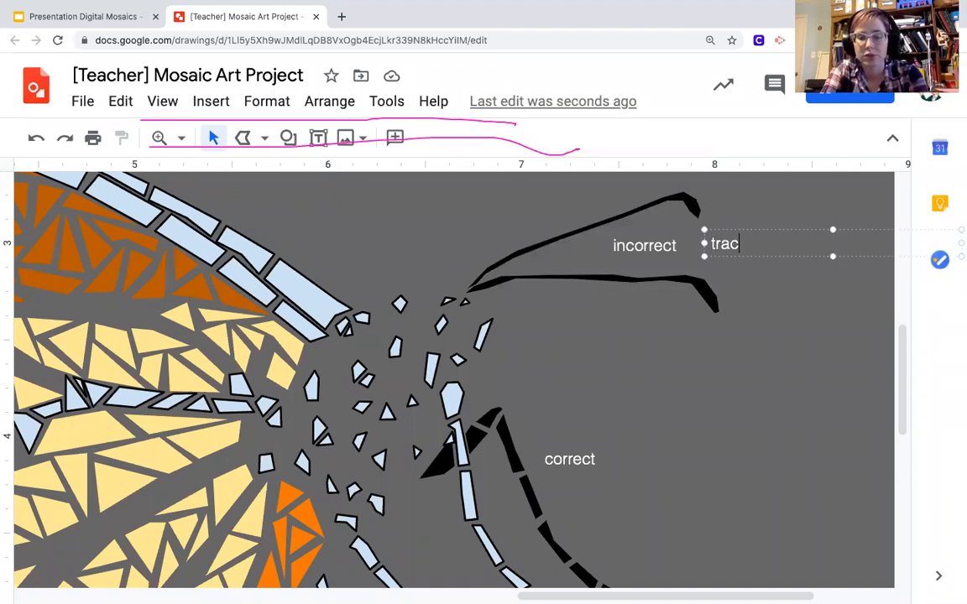
pyautogui.write('ing a whole body part')
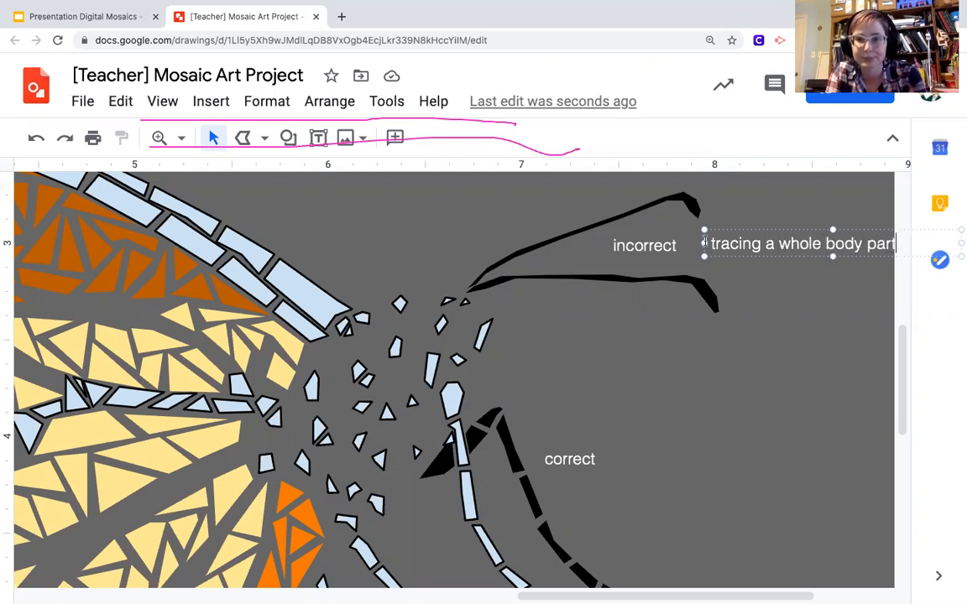
pyautogui.moveTo(704, 243); pyautogui.dragTo(688, 242)
# Step: Add the annotation "pieces, segments" beside the "correct" label
pyautogui.click(621, 458)
pyautogui.doubleClick(621, 460)
pyautogui.write('piece')
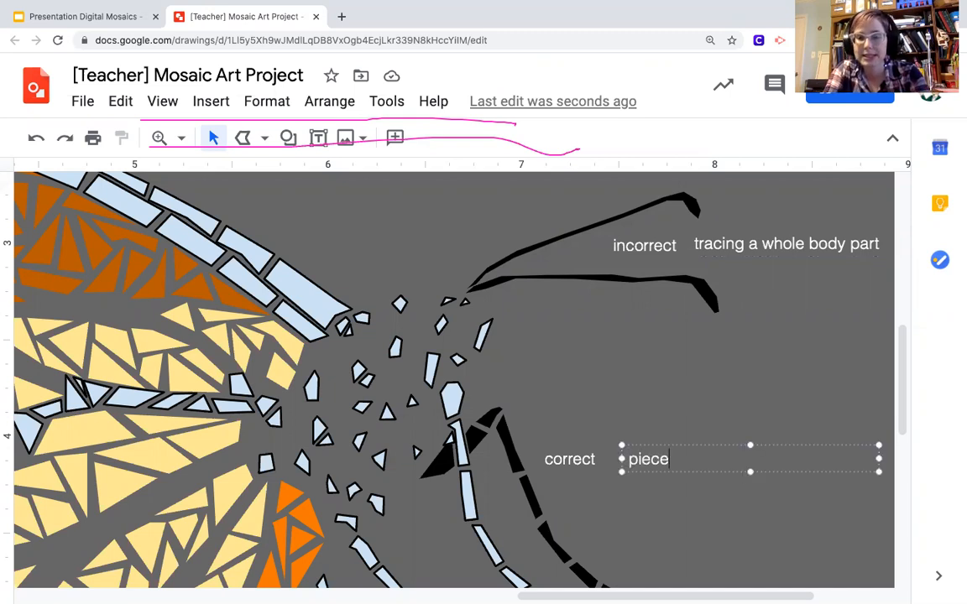
pyautogui.write('s, segments')
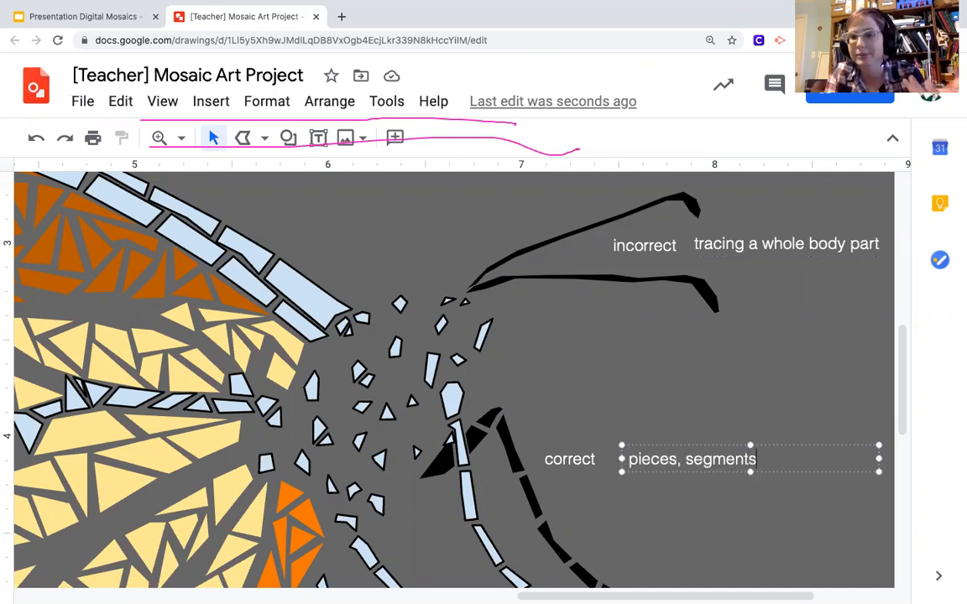
pyautogui.click(732, 522)
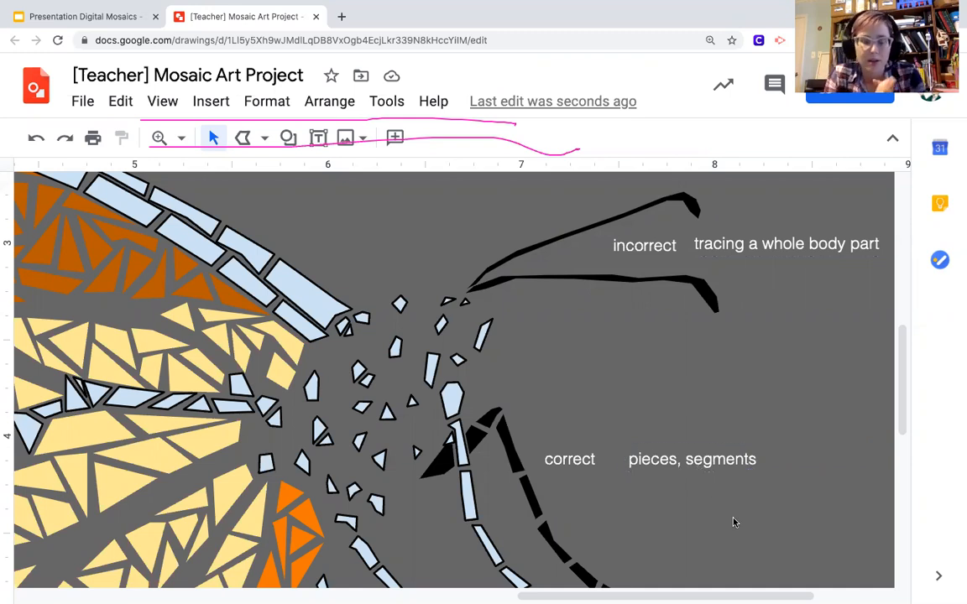
# Step: Delete the upper antenna that was traced as a single shape and undo that deletion
pyautogui.click(700, 283)
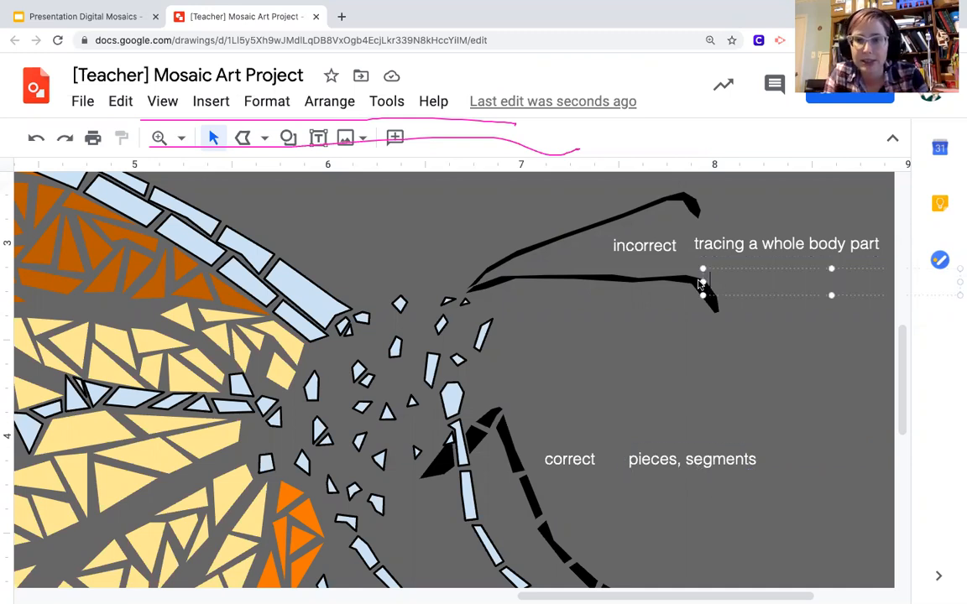
pyautogui.click(600, 554)
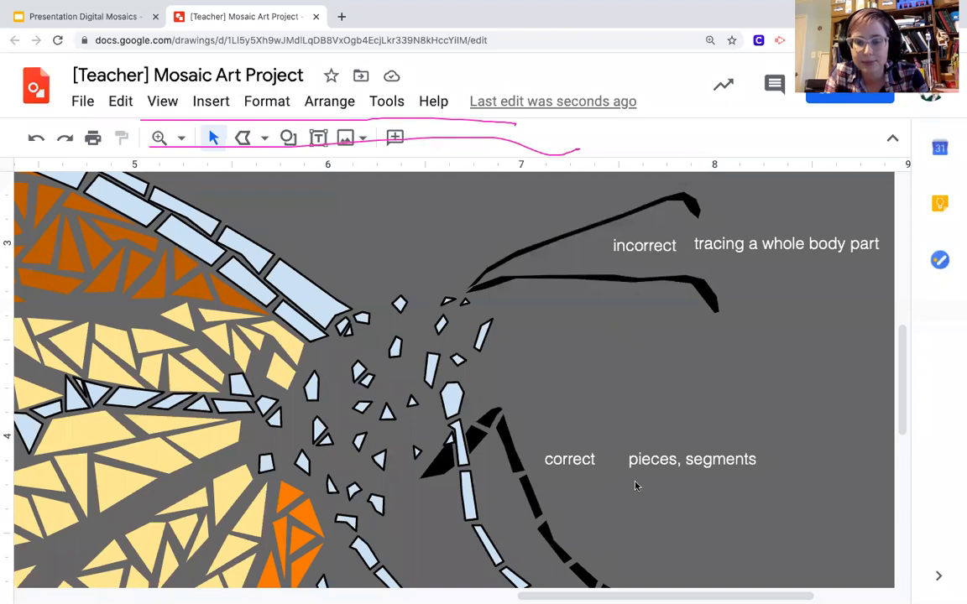
pyautogui.click(560, 241)
pyautogui.press('Delete')
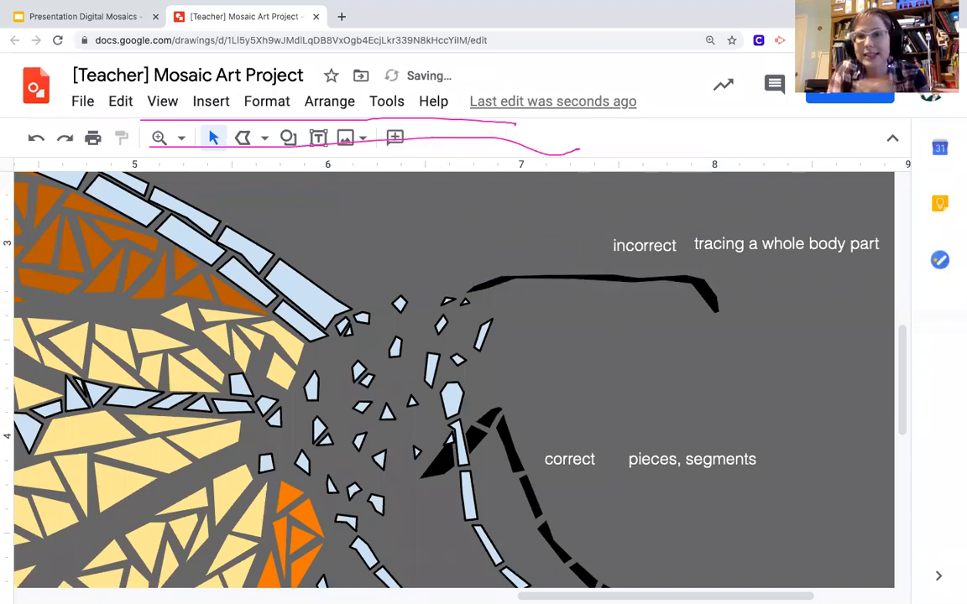
pyautogui.click(36, 138)
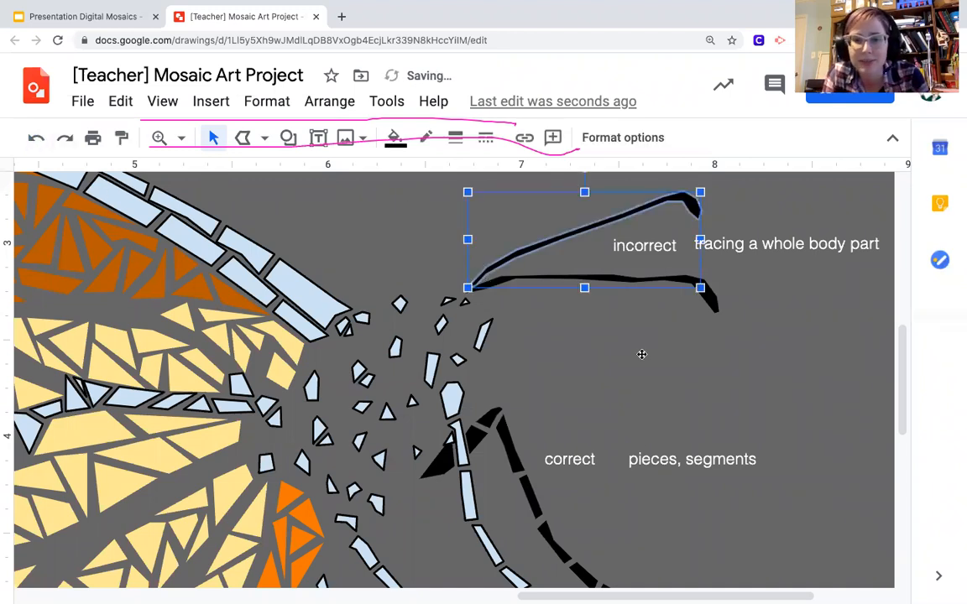
# Step: Clear all text and line annotations laid over the mosaic and the toolbar
pyautogui.click(631, 548)
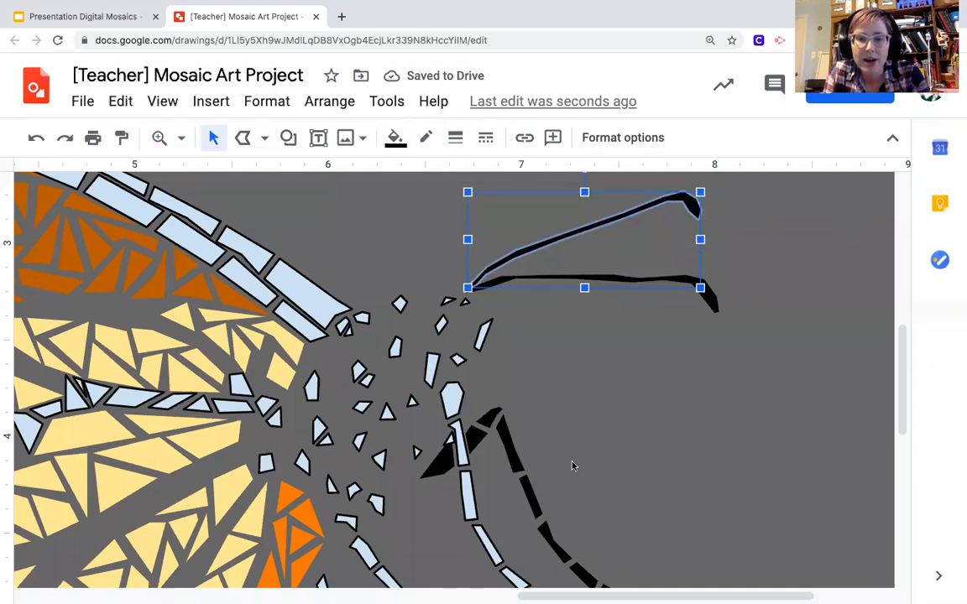
pyautogui.hscroll(-7, 566, 424)
pyautogui.scroll(-1, 566, 423)
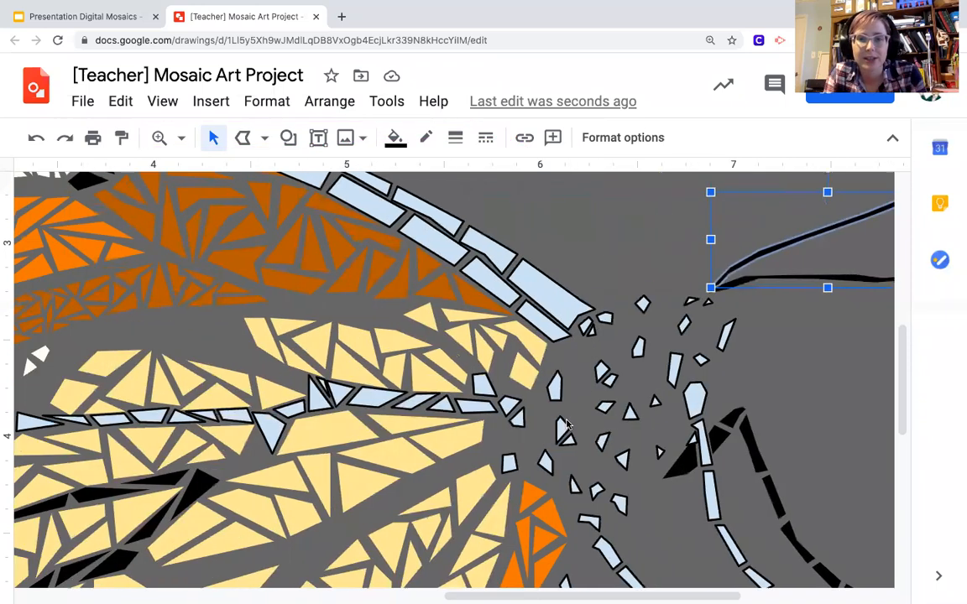
# Step: Select the first light-blue tile of the wing's central vein and add the annotations "fill" and "border" under the two colour controls
pyautogui.hscroll(-5, 567, 424)
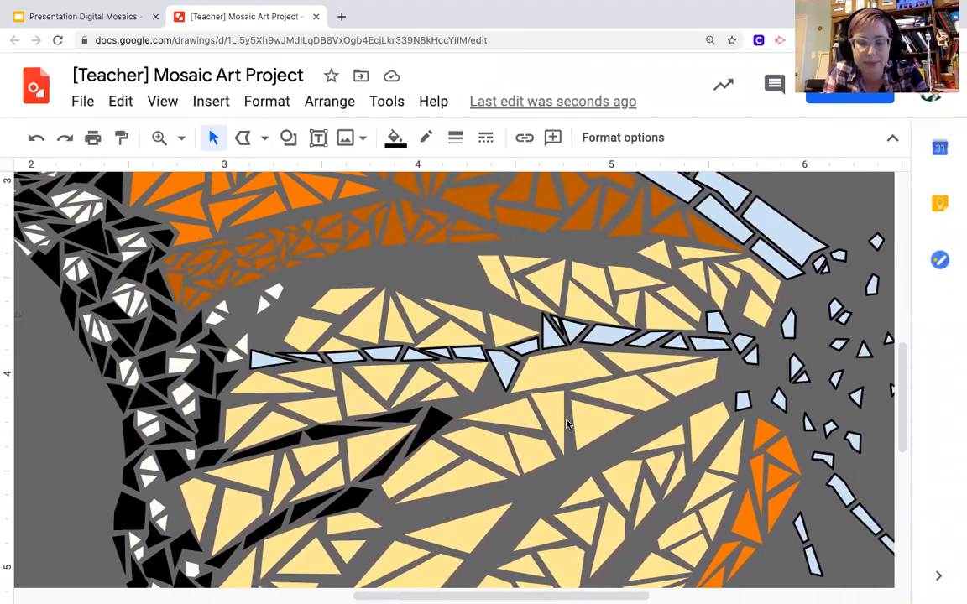
pyautogui.click(263, 361)
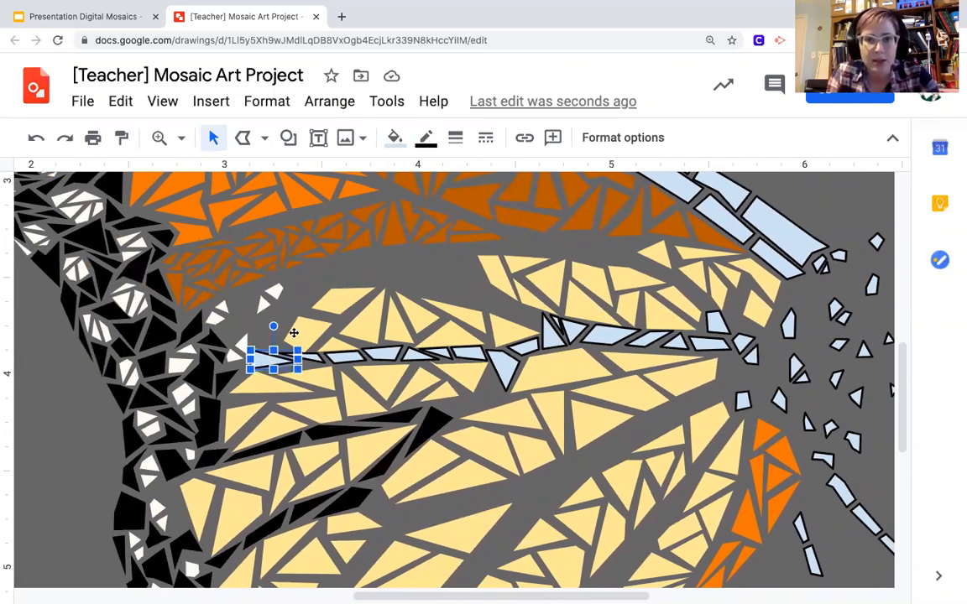
pyautogui.click(425, 138)
pyautogui.click(424, 145)
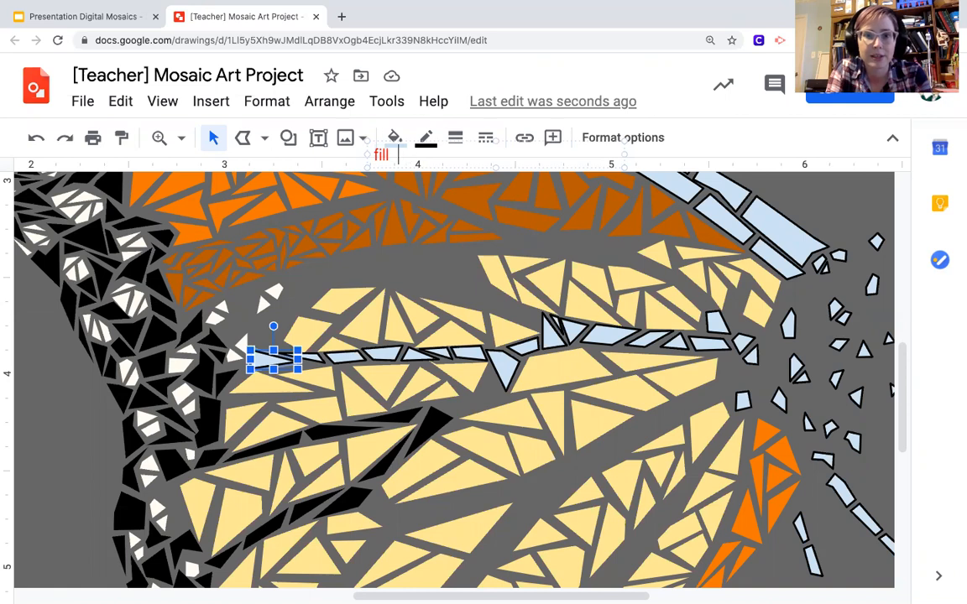
pyautogui.write('border')
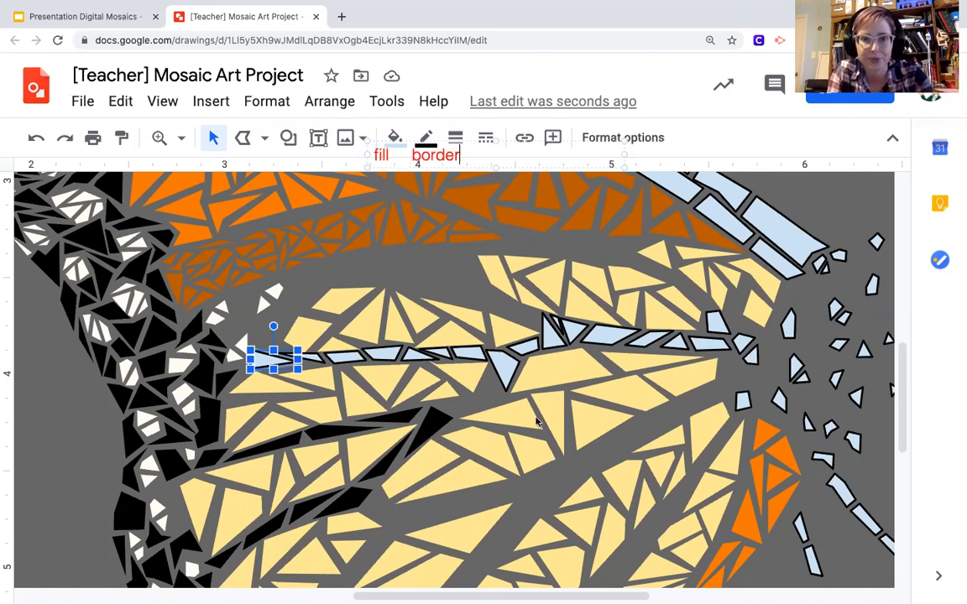
pyautogui.click(591, 565)
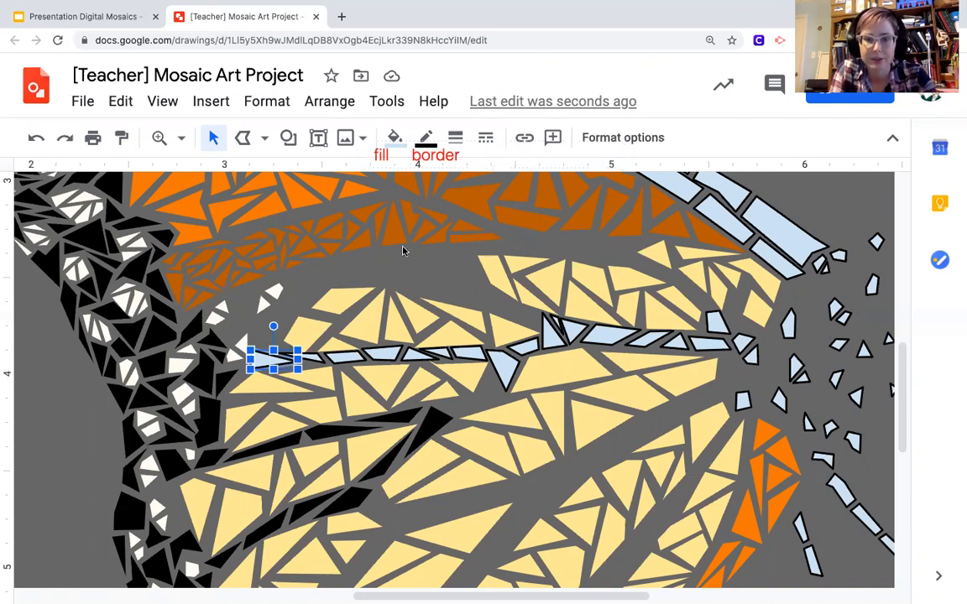
# Step: Give the selected central-vein tile a transparent border and a black fill
pyautogui.click(425, 139)
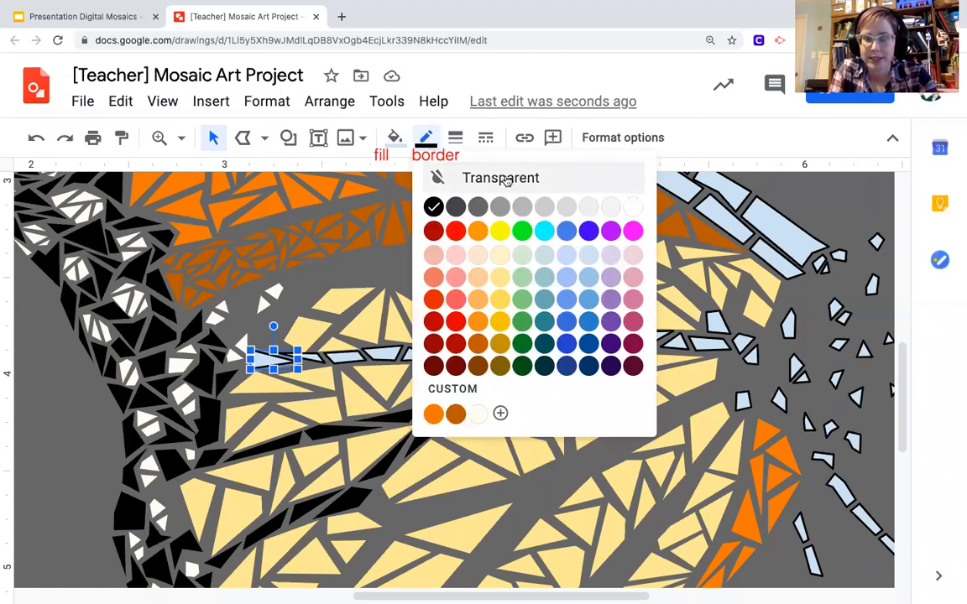
pyautogui.click(503, 178)
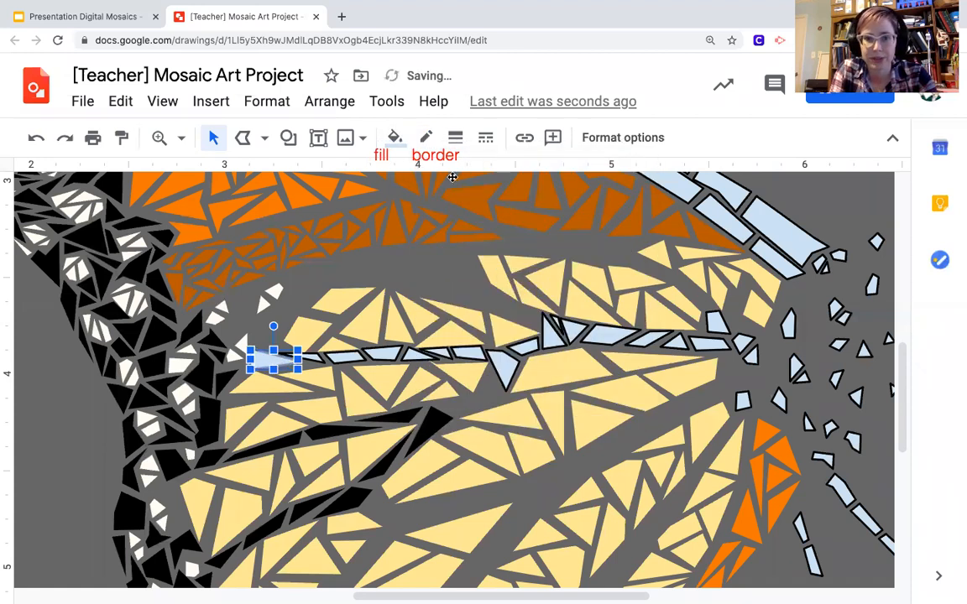
pyautogui.click(396, 139)
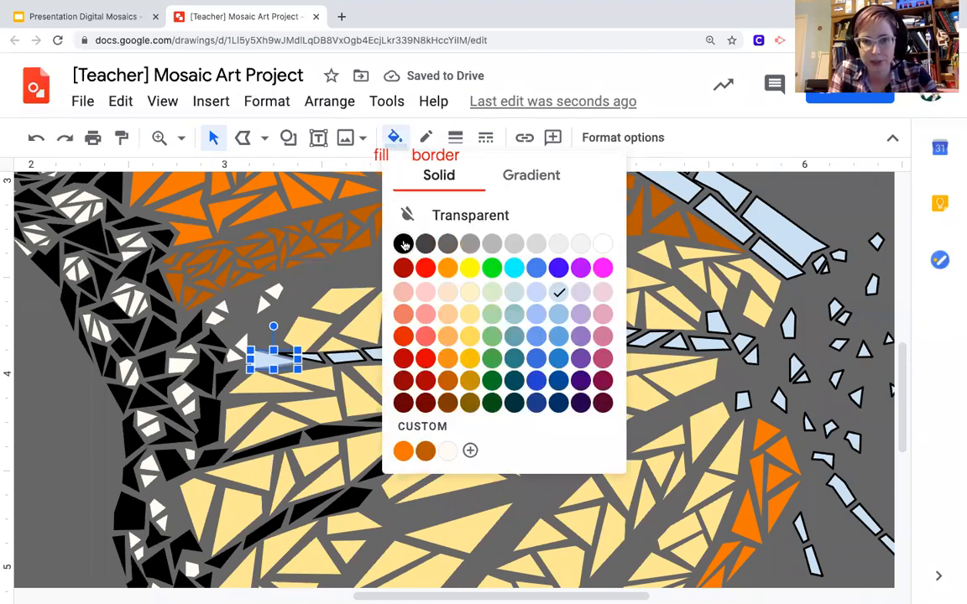
pyautogui.click(404, 242)
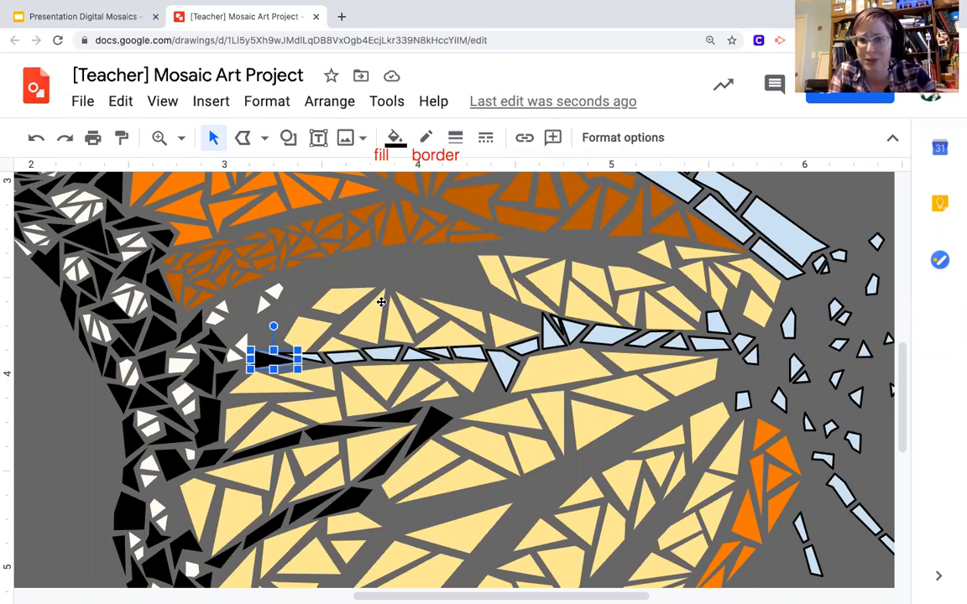
# Step: Select the next light-blue vein tile and add the annotation "shift" above it
pyautogui.moveTo(285, 357); pyautogui.dragTo(311, 357)
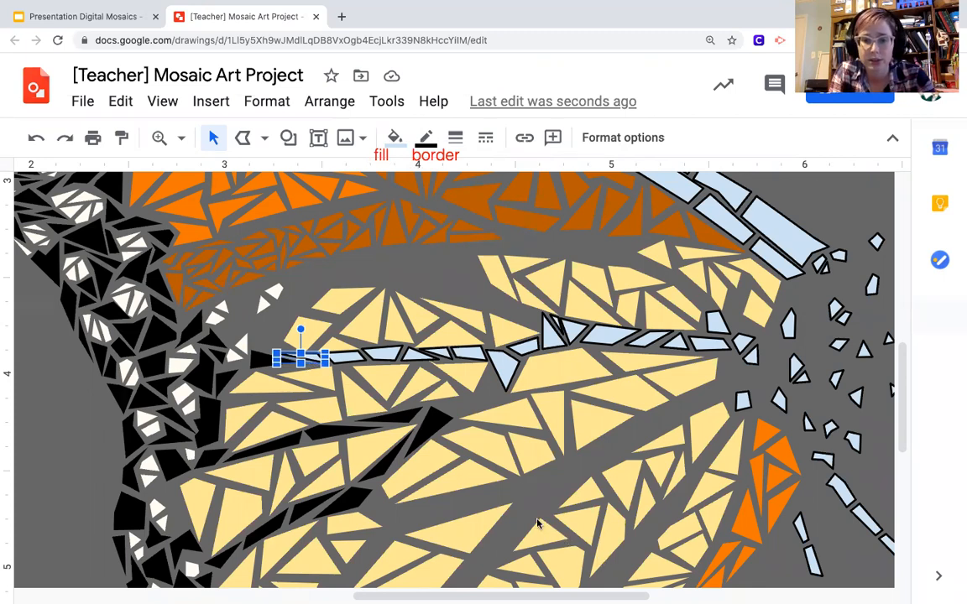
pyautogui.click(365, 260)
pyautogui.write('shift')
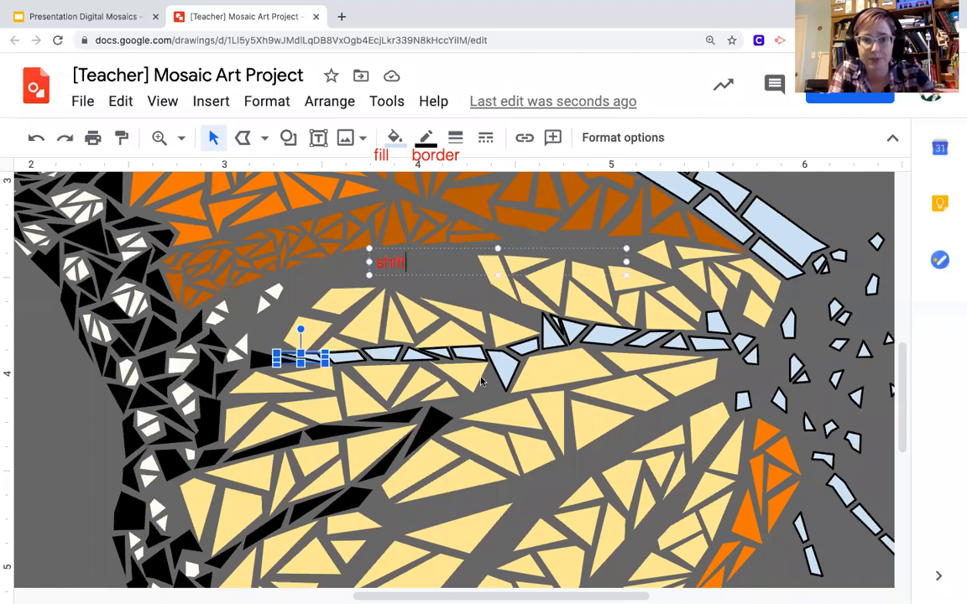
pyautogui.click(613, 562)
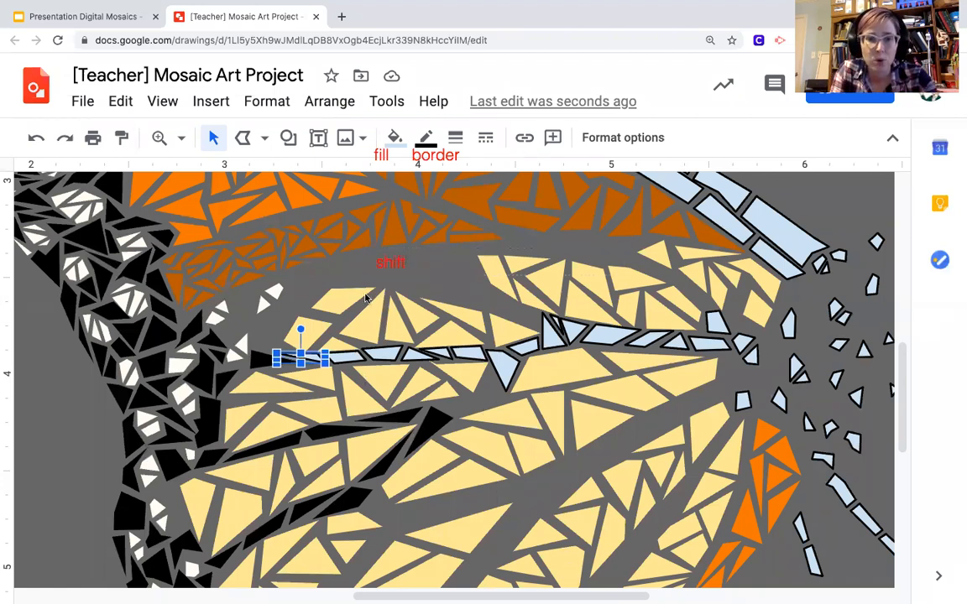
# Step: Add the following vein tiles up to the triangular one to the selection and give them transparent borders and a black fill
pyautogui.keyDown('shift'); pyautogui.click(347, 360); pyautogui.keyUp('shift')
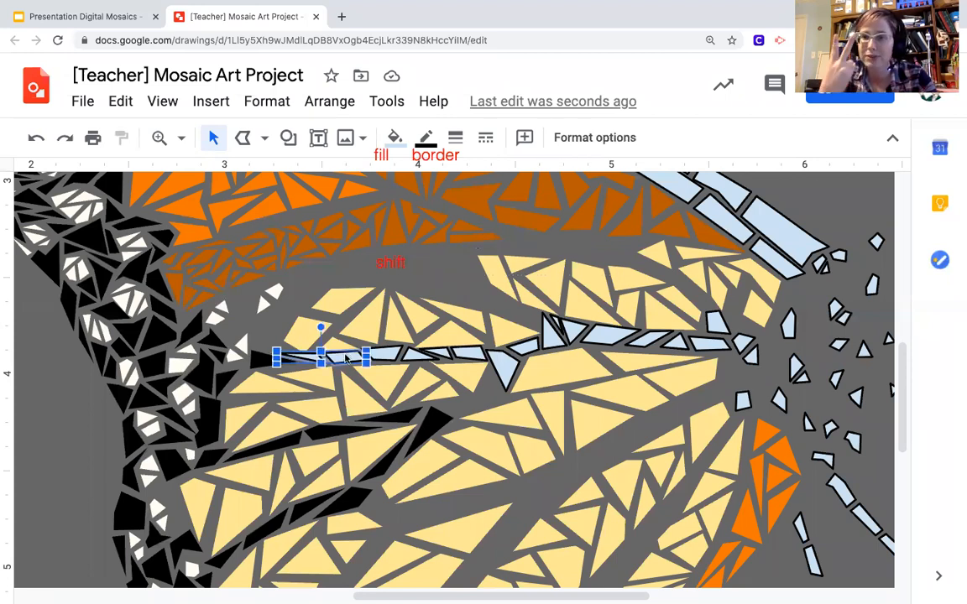
pyautogui.keyDown('shift'); pyautogui.click(386, 355); pyautogui.keyUp('shift')
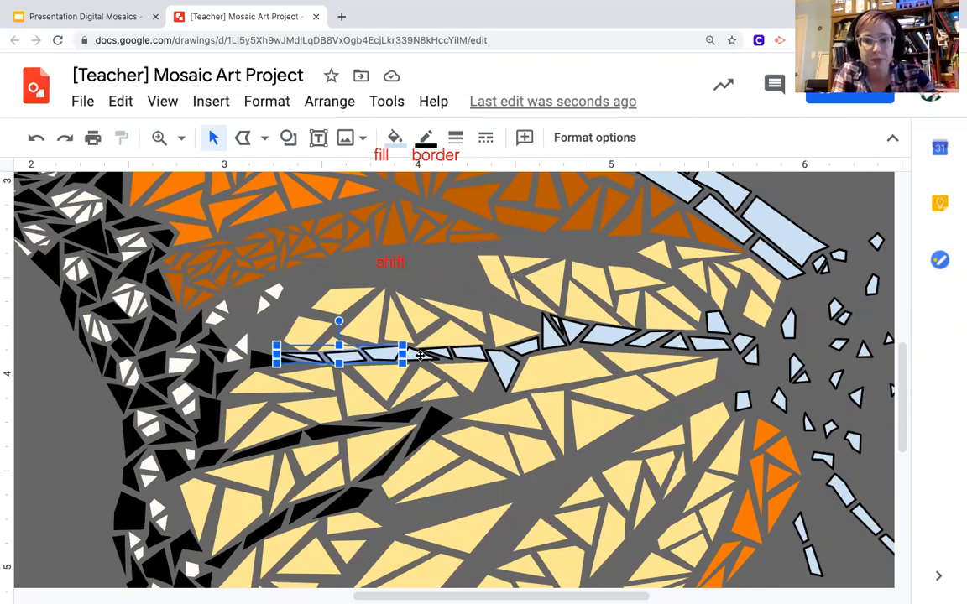
pyautogui.keyDown('shift'); pyautogui.click(415, 357); pyautogui.keyUp('shift')
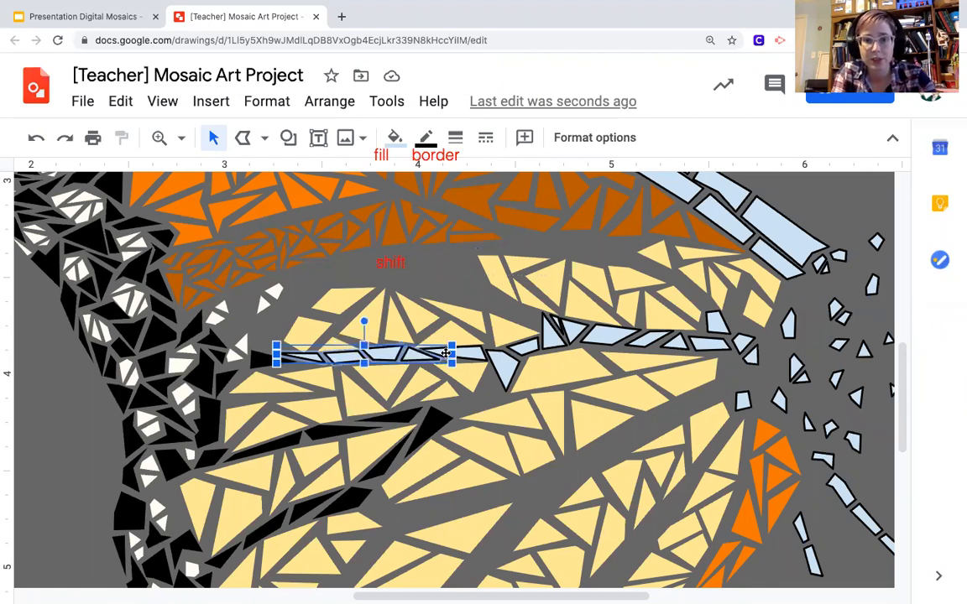
pyautogui.keyDown('shift'); pyautogui.click(466, 355); pyautogui.keyUp('shift')
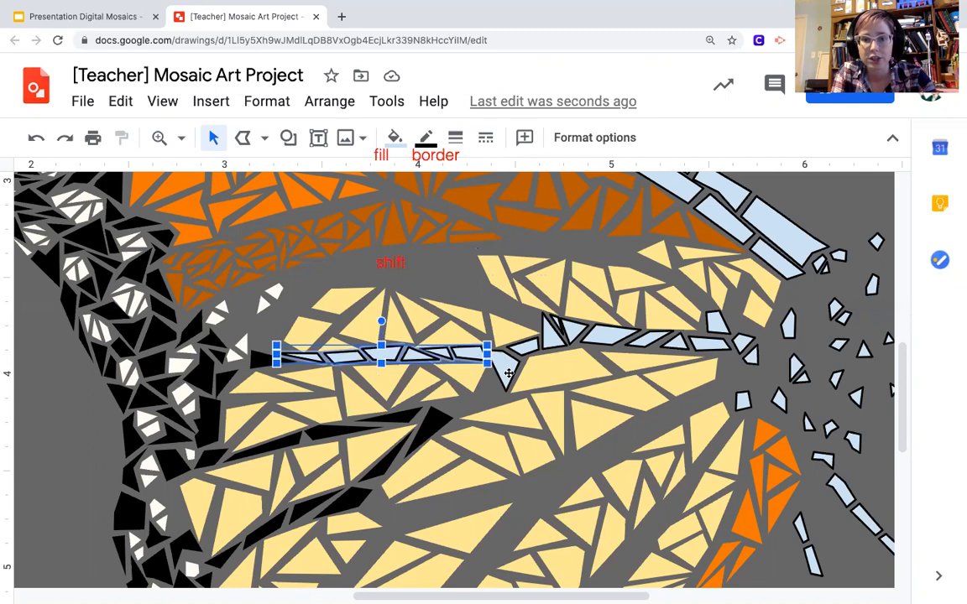
pyautogui.keyDown('shift'); pyautogui.click(502, 371); pyautogui.keyUp('shift')
pyautogui.click(428, 137)
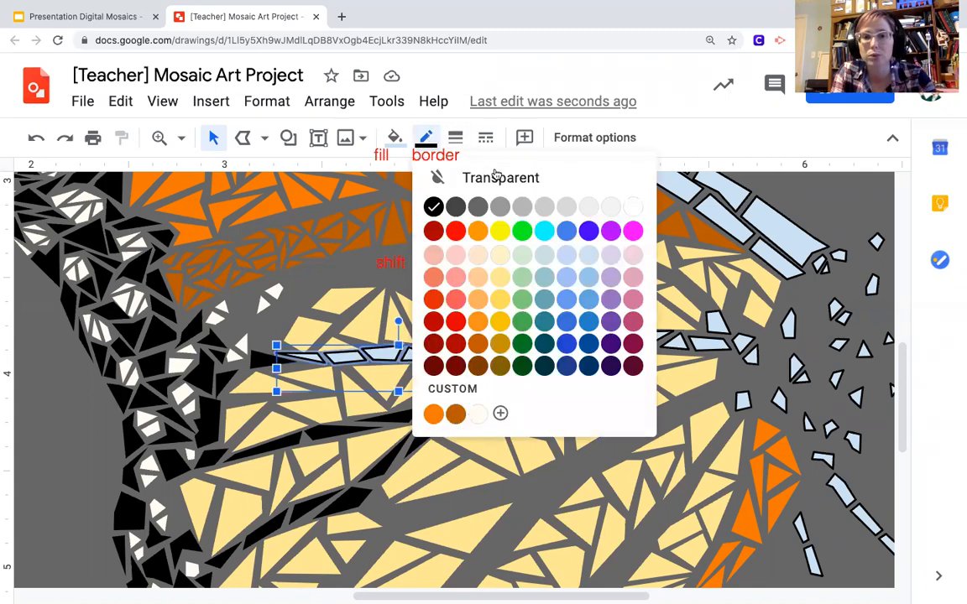
pyautogui.click(496, 177)
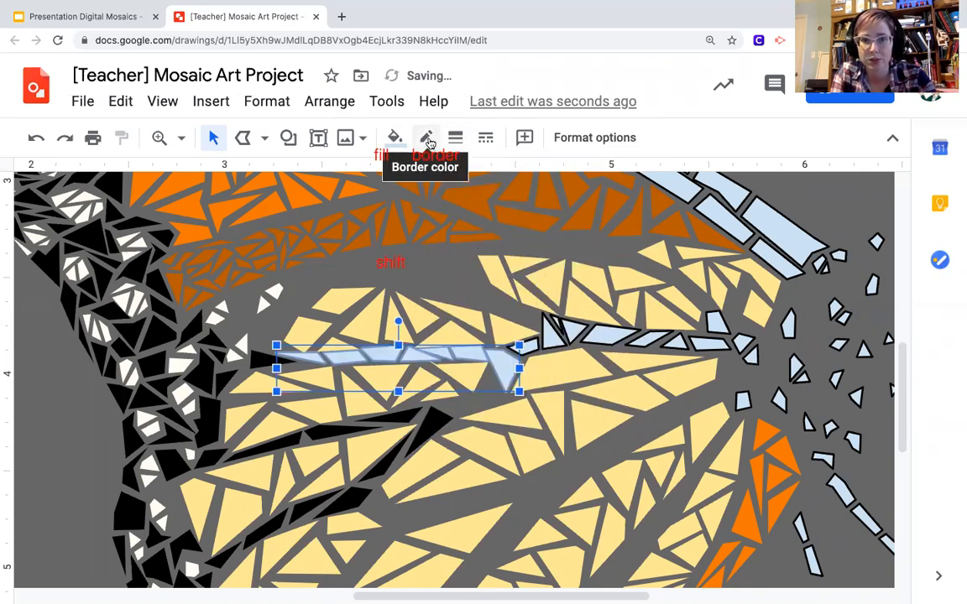
pyautogui.click(426, 138)
pyautogui.click(394, 137)
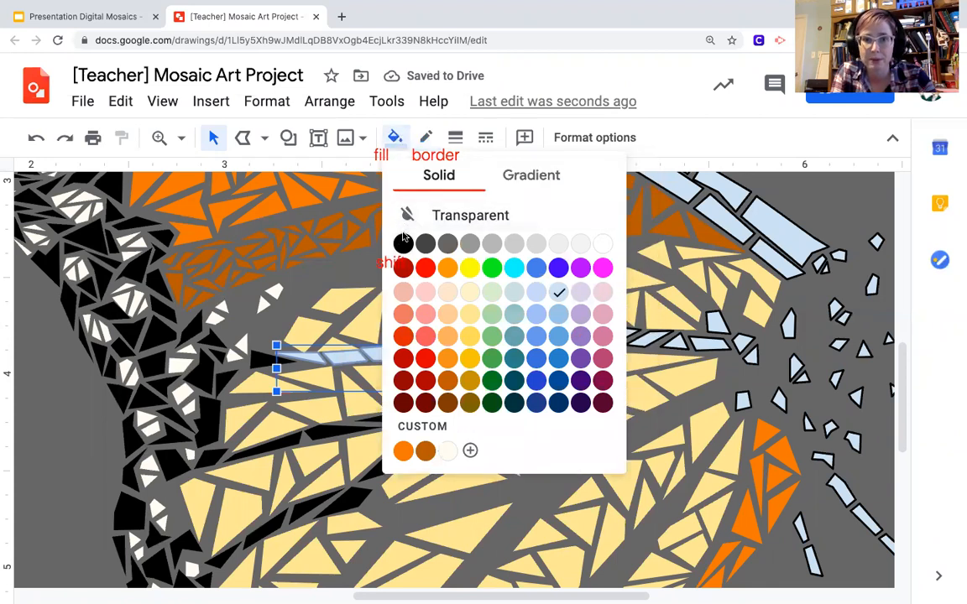
pyautogui.click(403, 244)
# Step: Select the vein tiles beyond the triangular one together and give them a black fill and transparent borders
pyautogui.click(538, 346)
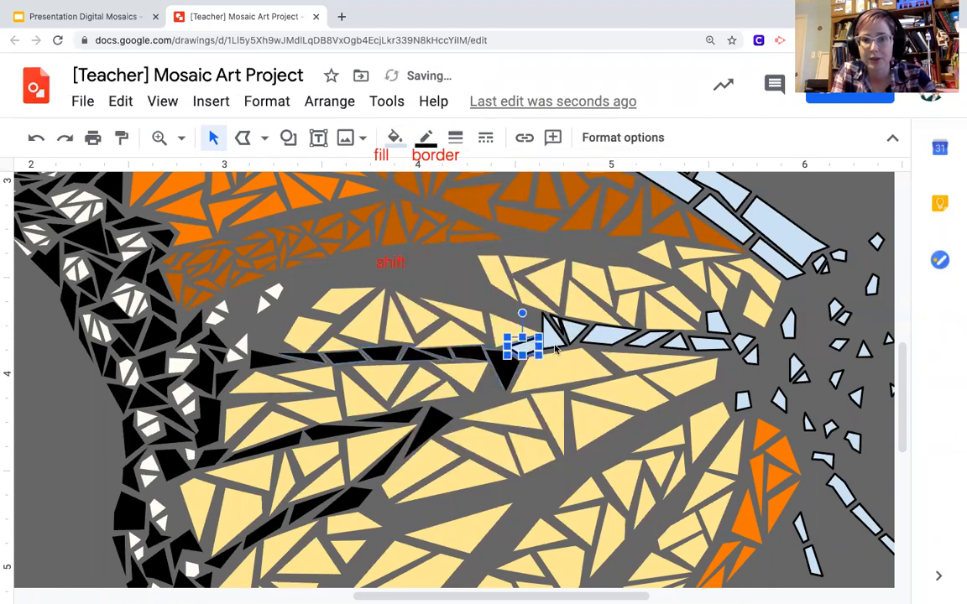
pyautogui.keyDown('shift'); pyautogui.click(552, 326); pyautogui.keyUp('shift')
pyautogui.keyDown('shift'); pyautogui.click(579, 334); pyautogui.keyUp('shift')
pyautogui.keyDown('shift'); pyautogui.click(613, 338); pyautogui.keyUp('shift')
pyautogui.keyDown('shift'); pyautogui.click(651, 340); pyautogui.keyUp('shift')
pyautogui.keyDown('shift'); pyautogui.click(680, 346); pyautogui.keyUp('shift')
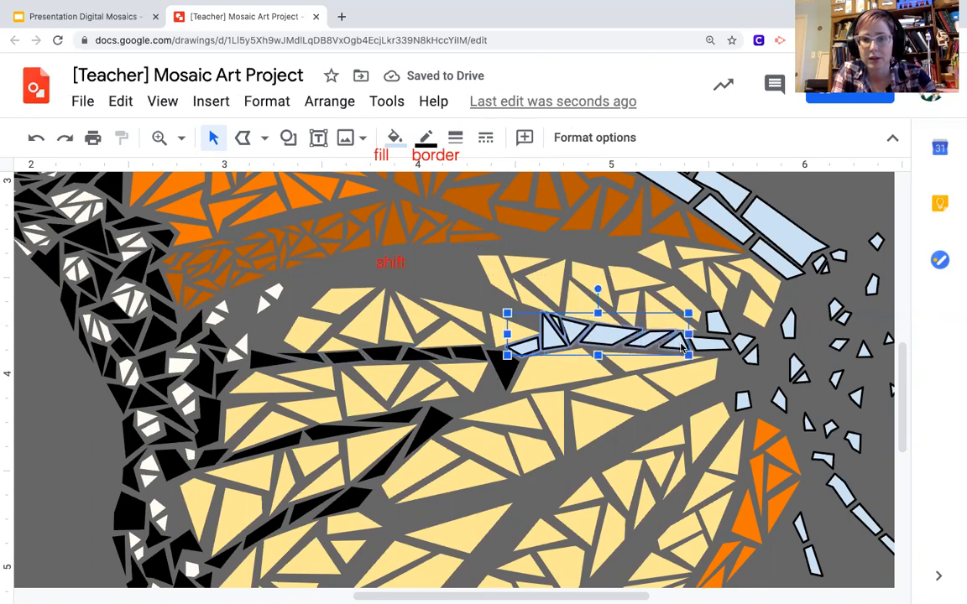
pyautogui.click(394, 136)
pyautogui.click(402, 243)
pyautogui.click(425, 138)
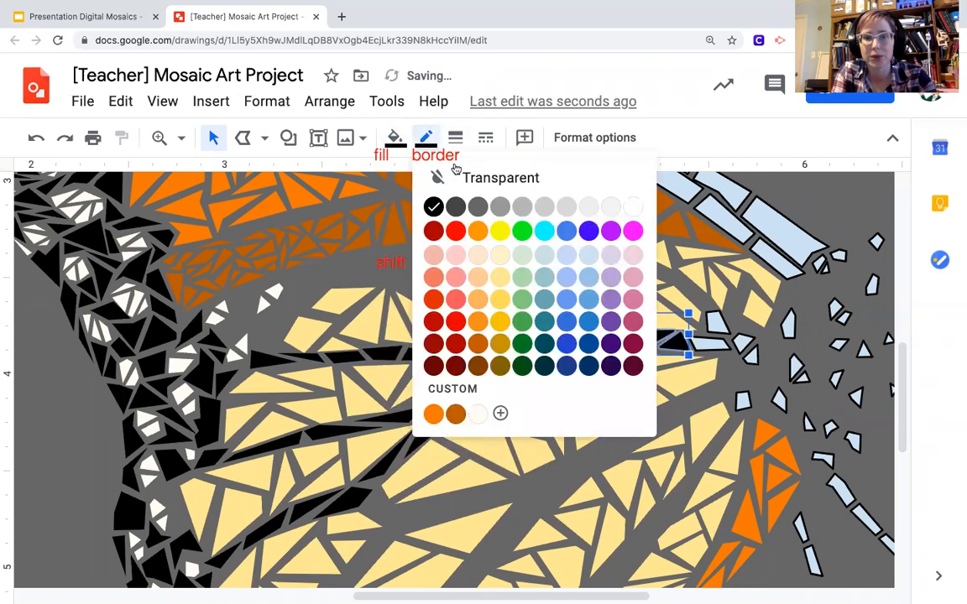
pyautogui.click(496, 179)
# Step: Deselect the vein tiles and examine the mosaic's wings, body and legs for tiles that still have light-blue fills and black outlines
pyautogui.hscroll(3, 627, 320)
pyautogui.scroll(3, 628, 319)
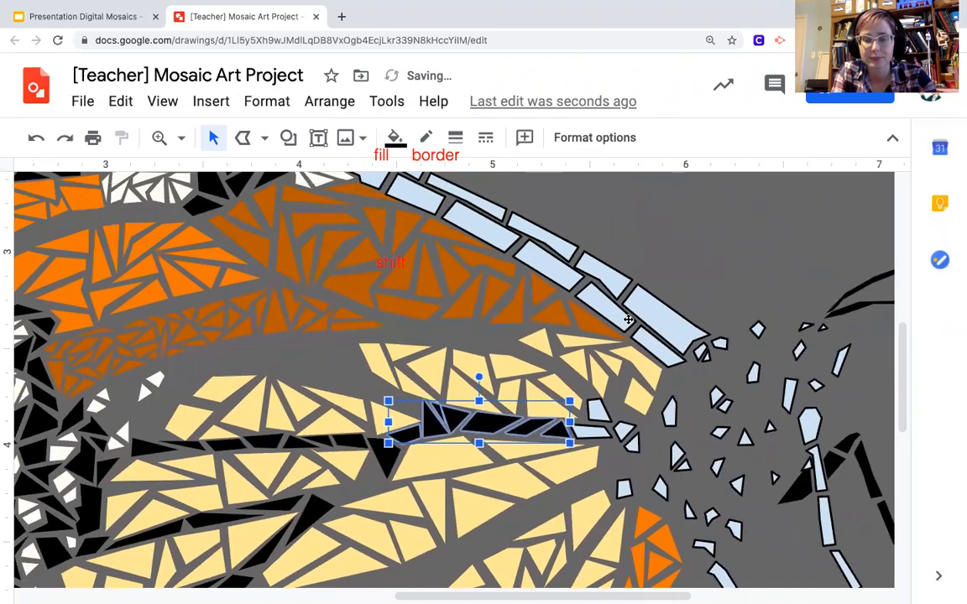
pyautogui.click(695, 267)
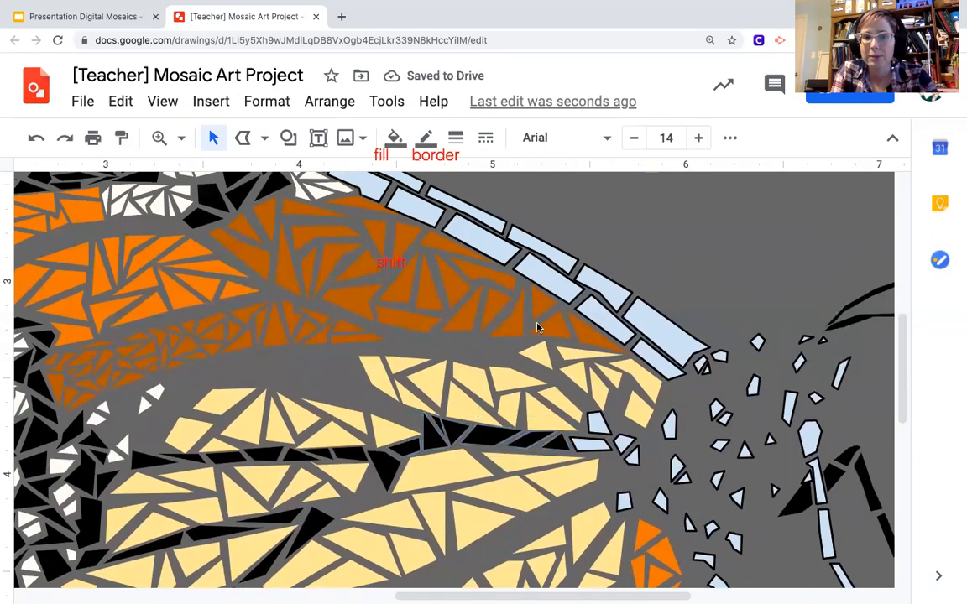
pyautogui.scroll(2, 540, 324)
pyautogui.hscroll(-3, 538, 328)
pyautogui.hscroll(-2, 538, 327)
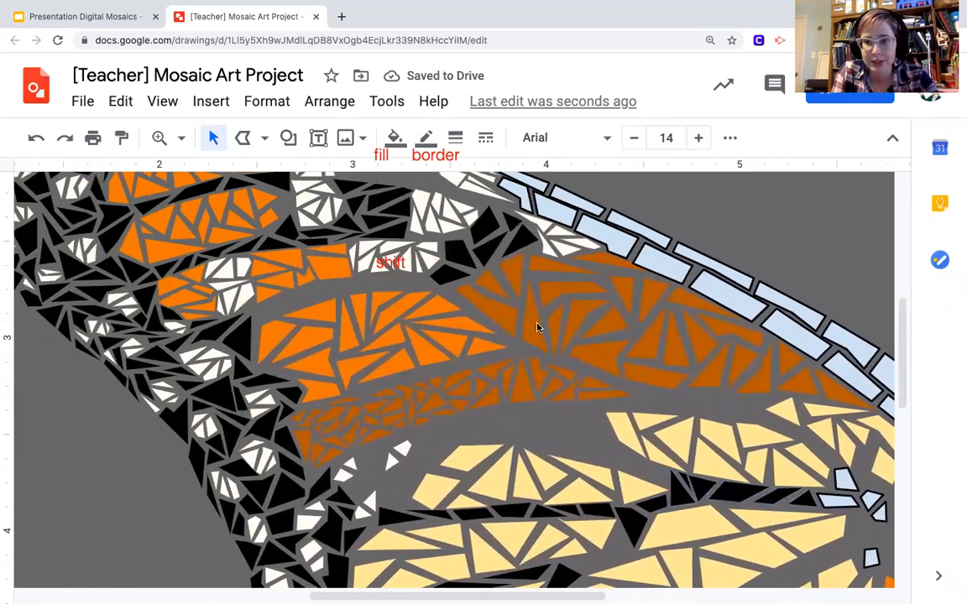
pyautogui.scroll(1, 525, 367)
pyautogui.scroll(-2, 522, 361)
pyautogui.hscroll(3, 522, 361)
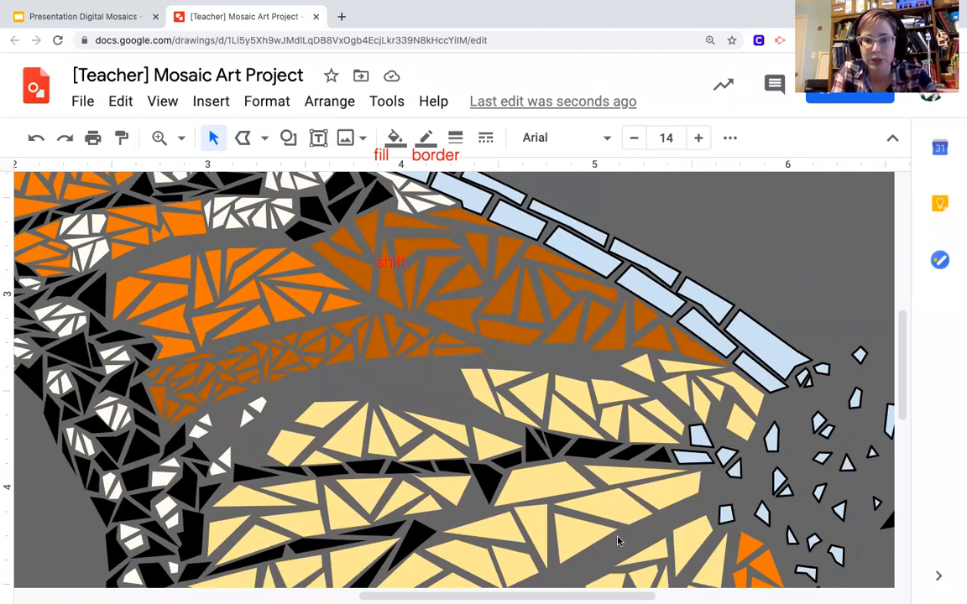
pyautogui.scroll(-2, 497, 349)
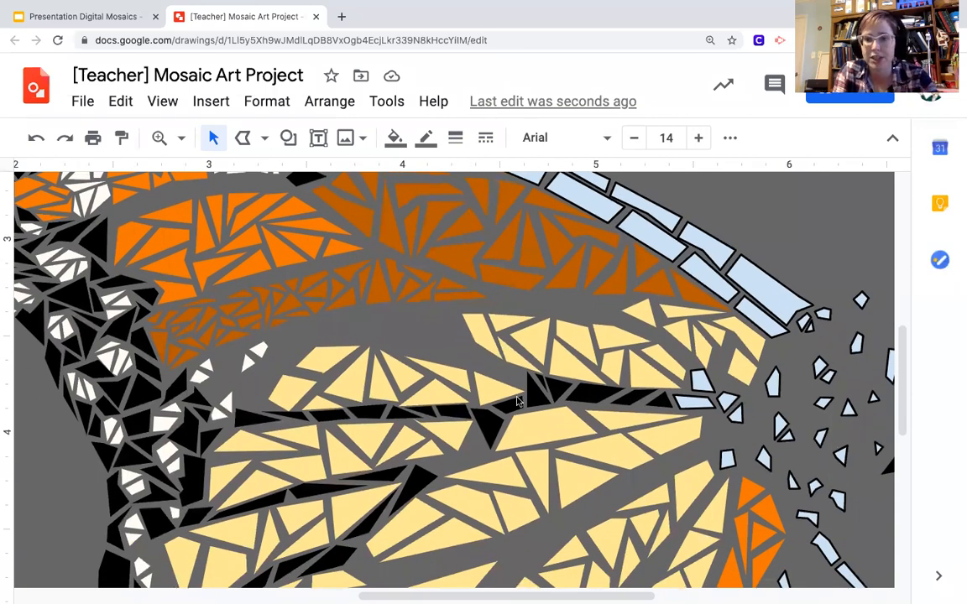
pyautogui.scroll(-3, 609, 354)
pyautogui.hscroll(5, 609, 354)
pyautogui.scroll(2, 608, 355)
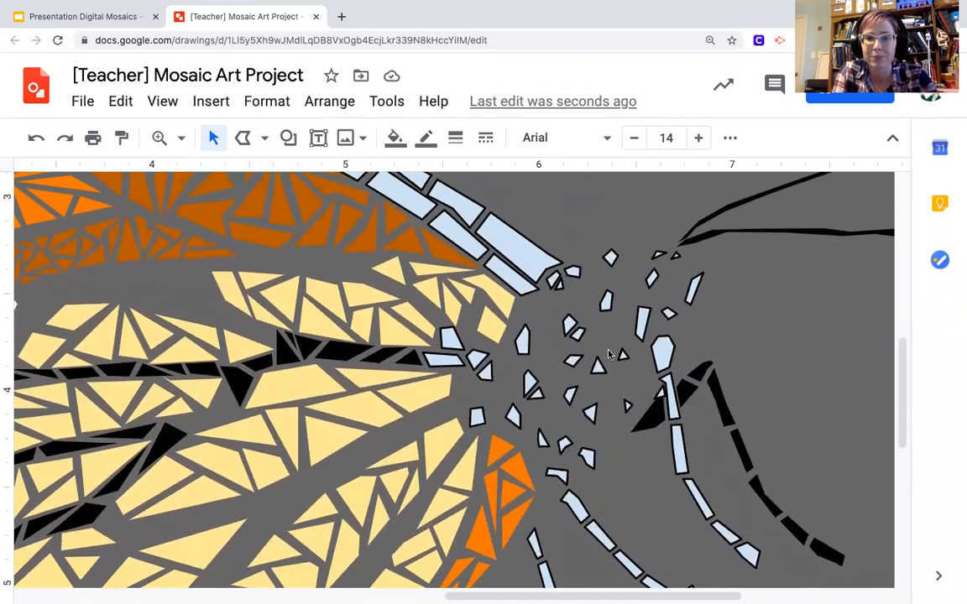
pyautogui.scroll(-2, 609, 354)
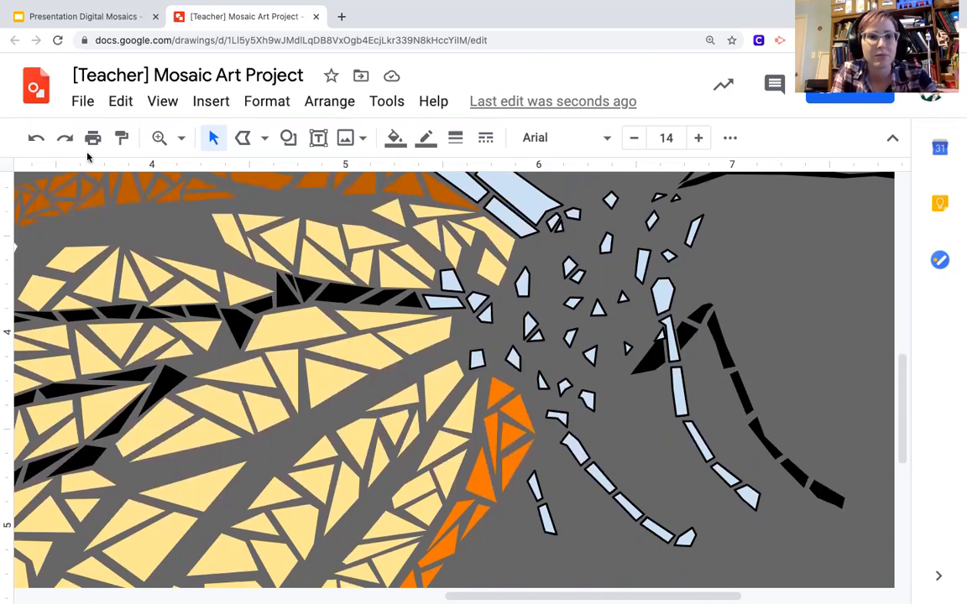
# Step: Undo the recent edits back past the vein recolouring until the butterfly reference photo is restored
pyautogui.click(37, 139)
pyautogui.click(37, 139)
pyautogui.click(37, 139)
pyautogui.click(37, 139)
pyautogui.click(37, 140)
pyautogui.click(37, 139)
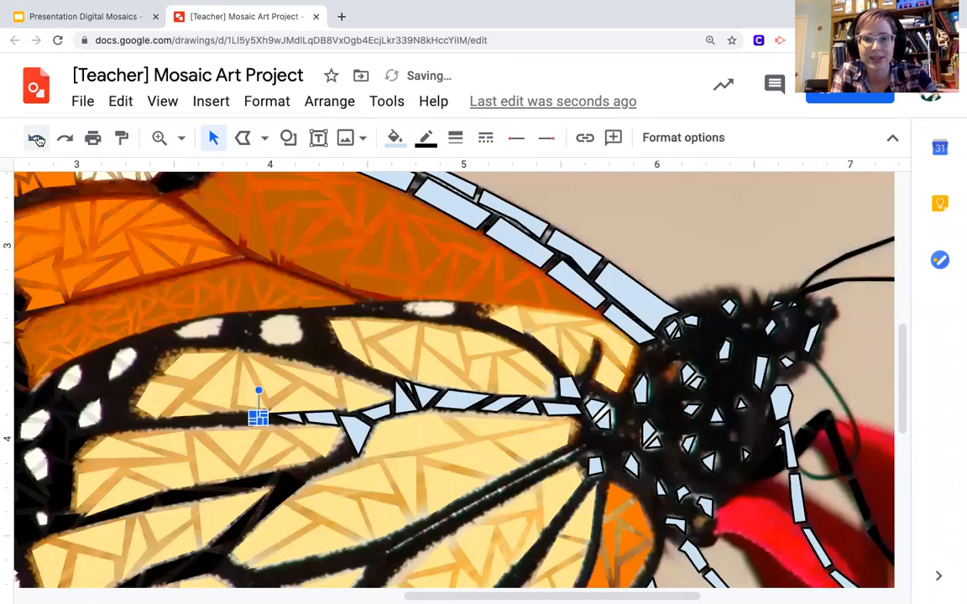
# Step: Select several body tiles beside the wing joint together and give them transparent borders and the custom off-white fill
pyautogui.scroll(-3, 571, 484)
pyautogui.hscroll(2, 571, 485)
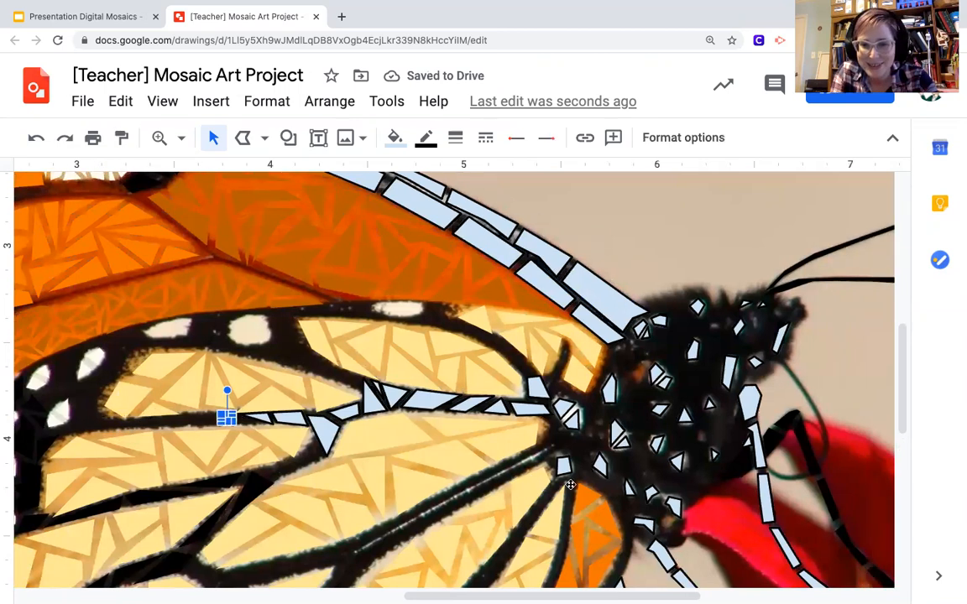
pyautogui.scroll(-1, 587, 420)
pyautogui.scroll(2, 625, 273)
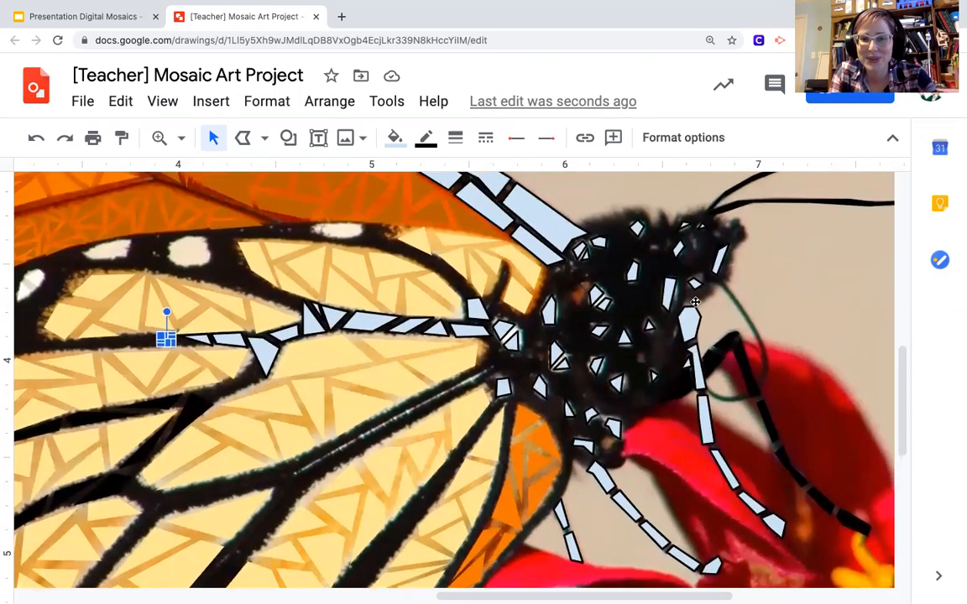
pyautogui.click(548, 310)
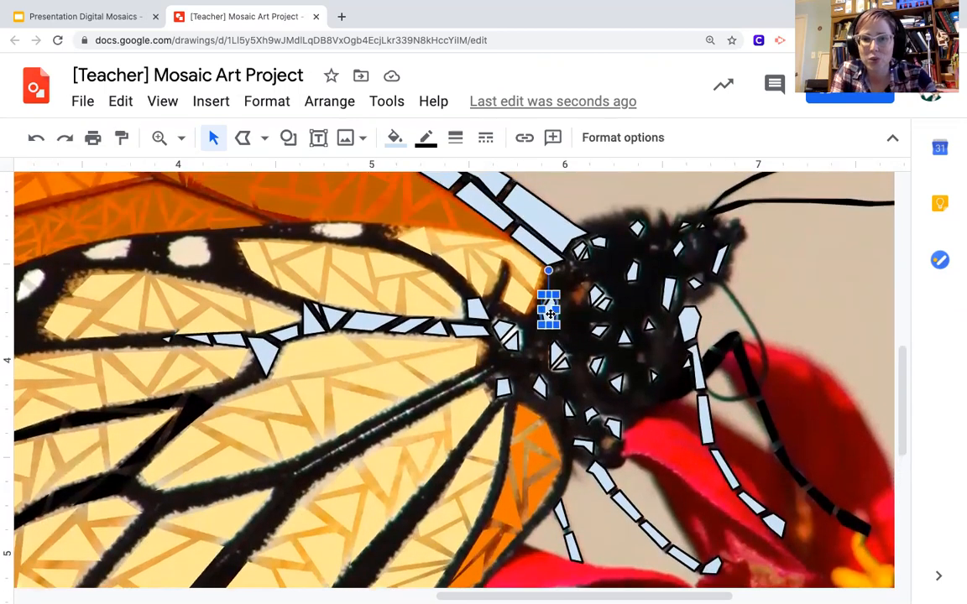
pyautogui.keyDown('shift'); pyautogui.click(559, 361); pyautogui.keyUp('shift')
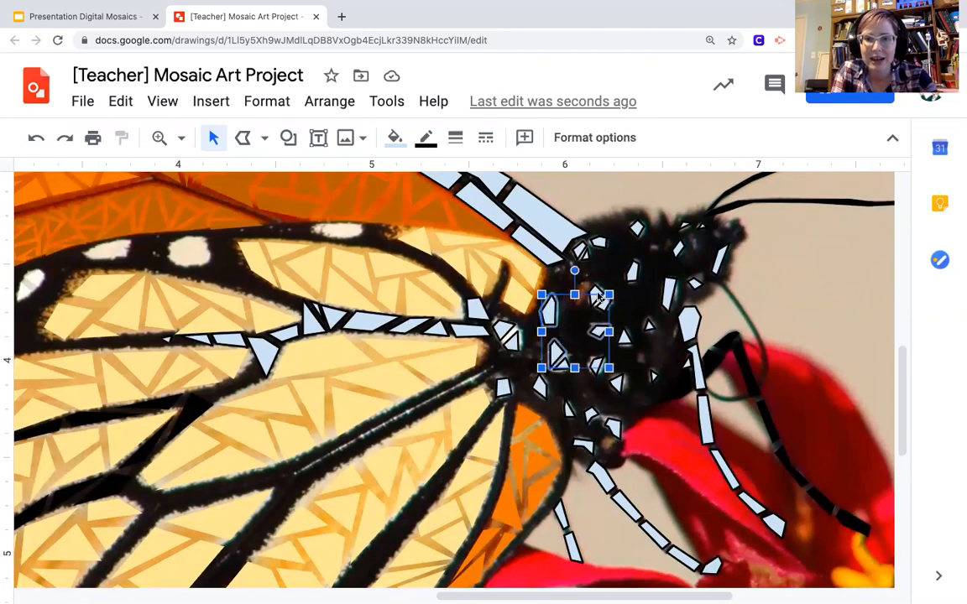
pyautogui.click(425, 137)
pyautogui.click(454, 174)
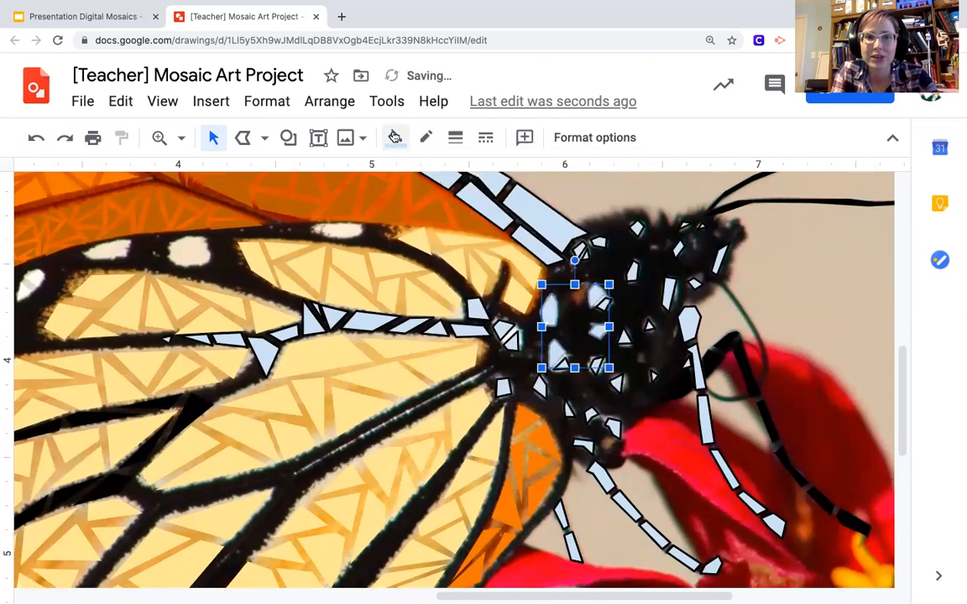
pyautogui.click(394, 137)
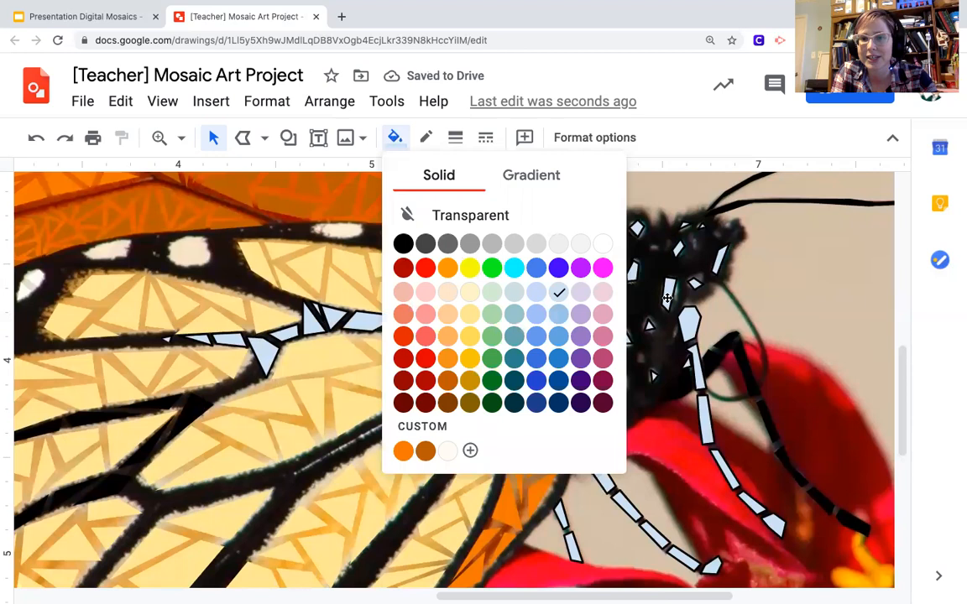
pyautogui.click(447, 452)
pyautogui.click(609, 277)
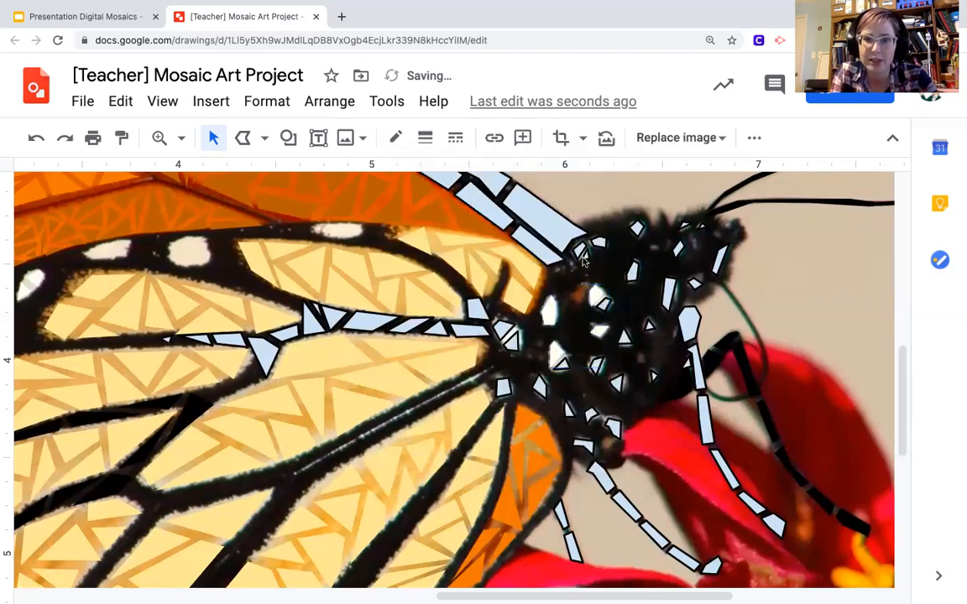
# Step: Select the three tiles along the upper edge of the body and give them the custom off-white fill and transparent borders
pyautogui.click(584, 252)
pyautogui.keyDown('shift'); pyautogui.click(599, 242); pyautogui.keyUp('shift')
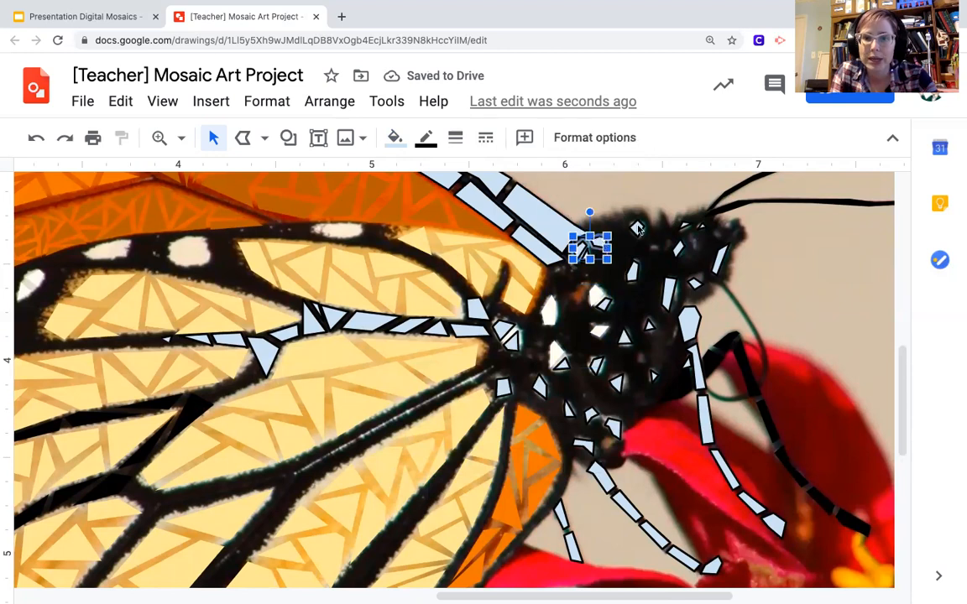
pyautogui.keyDown('shift'); pyautogui.click(638, 228); pyautogui.keyUp('shift')
pyautogui.click(395, 136)
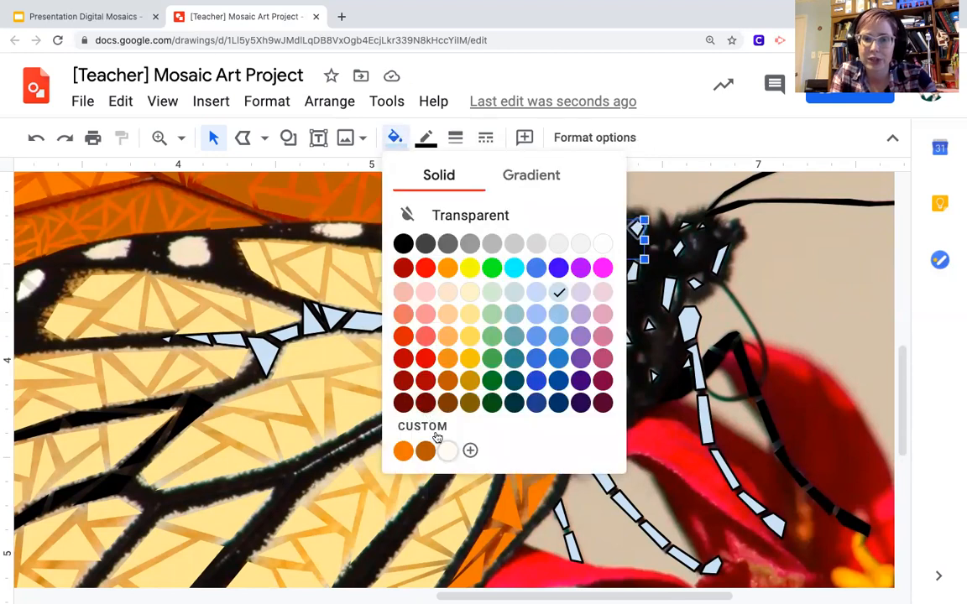
pyautogui.click(448, 451)
pyautogui.click(426, 139)
pyautogui.click(460, 188)
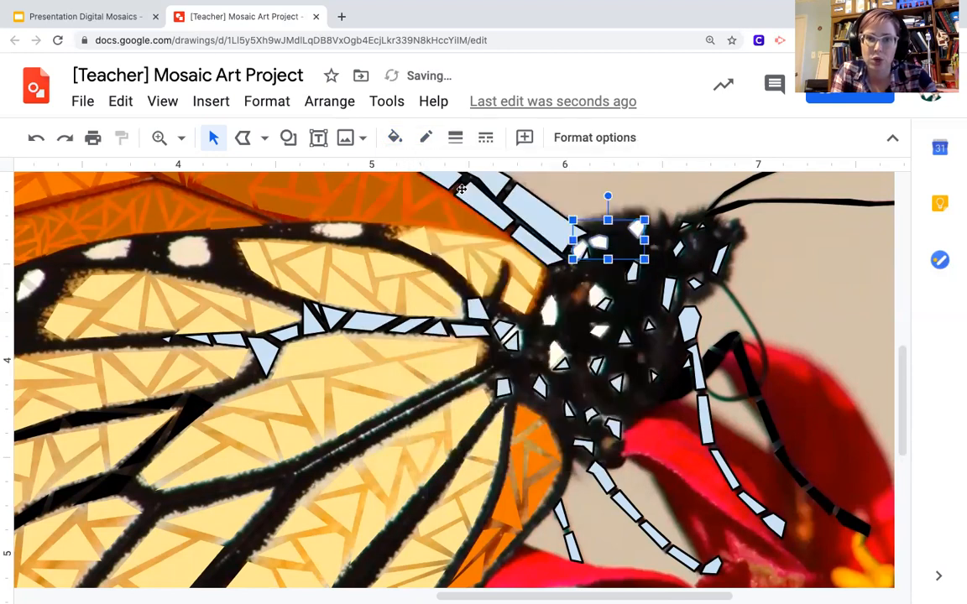
# Step: Select the vein tiles running from the body along the lower wing together and give them transparent borders and a black fill
pyautogui.click(438, 329)
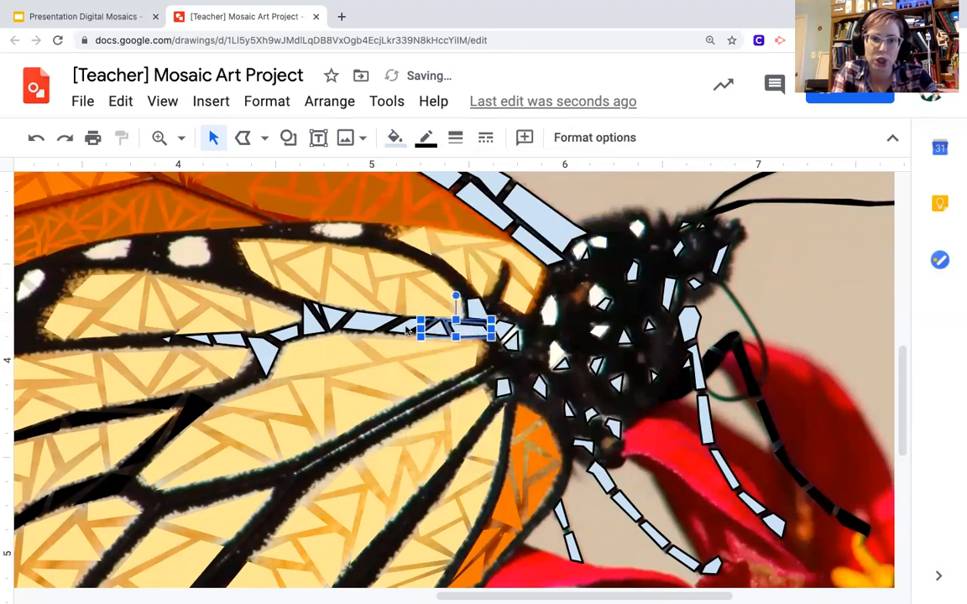
pyautogui.keyDown('shift'); pyautogui.click(394, 323); pyautogui.keyUp('shift')
pyautogui.keyDown('shift'); pyautogui.click(336, 311); pyautogui.keyUp('shift')
pyautogui.keyDown('shift'); pyautogui.click(309, 304); pyautogui.keyUp('shift')
pyautogui.click(427, 137)
pyautogui.click(458, 177)
pyautogui.click(395, 137)
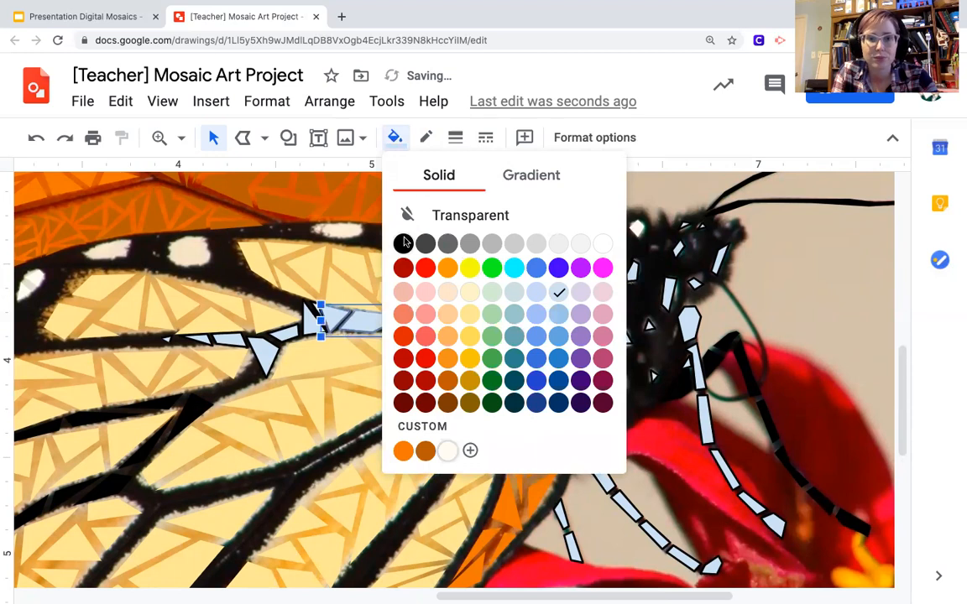
pyautogui.click(403, 242)
pyautogui.click(330, 388)
pyautogui.click(849, 239)
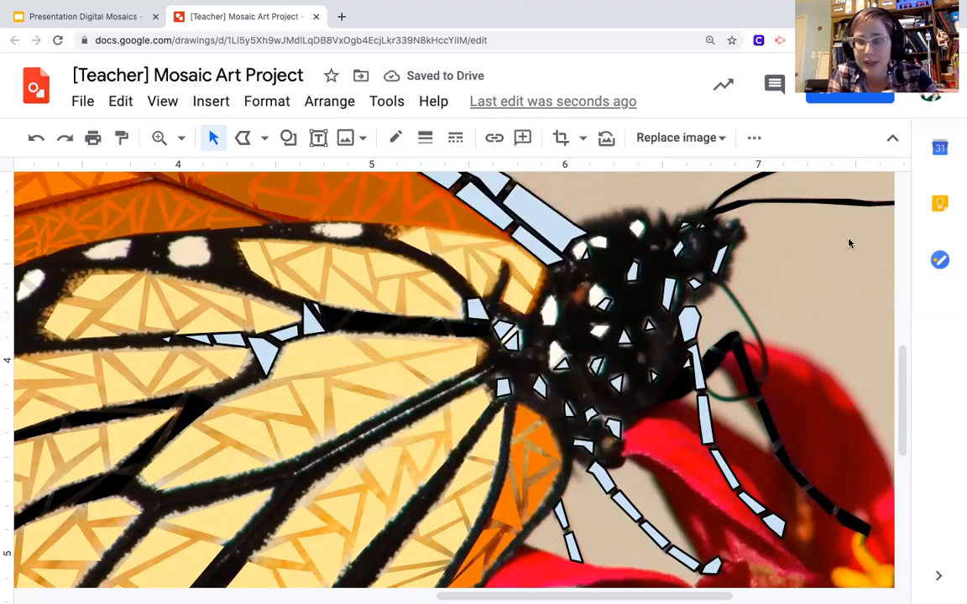
# Step: Add a red text annotation above the butterfly's antennae reading "100% done w/ subject. (Next week is starting background)"
pyautogui.press('super+alt+minus')
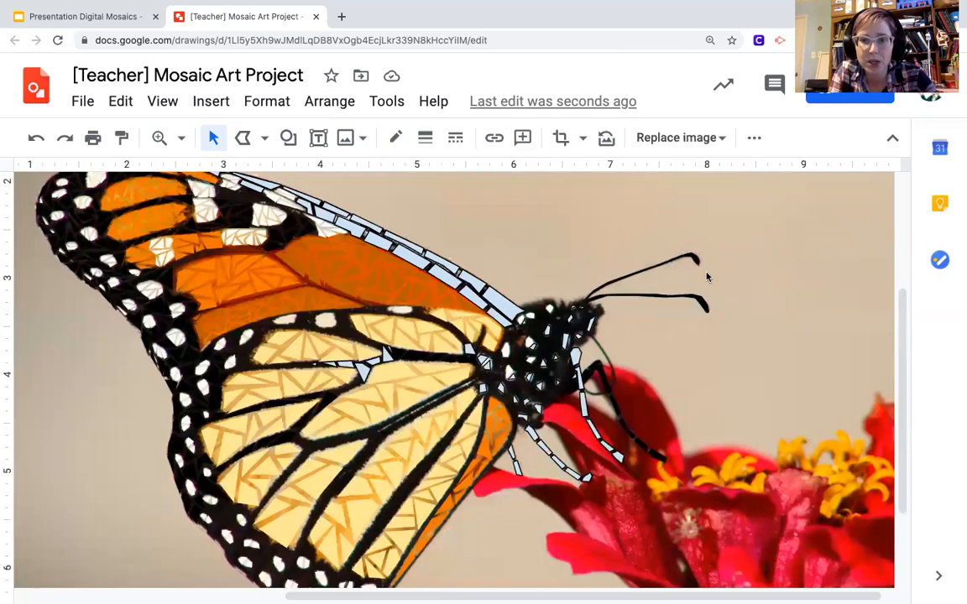
pyautogui.scroll(-1, 708, 278)
pyautogui.scroll(2, 707, 277)
pyautogui.scroll(-1, 707, 277)
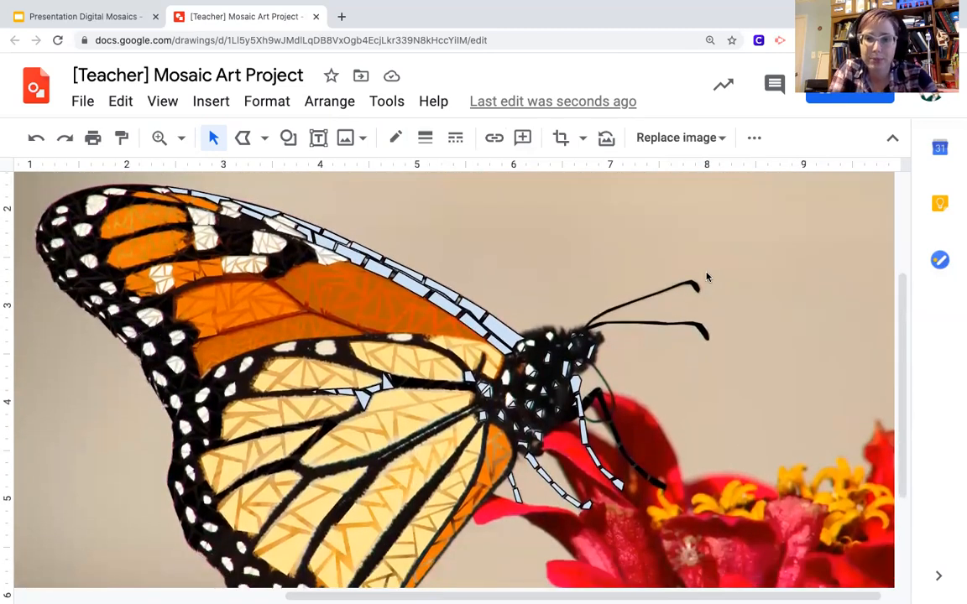
pyautogui.press('super+alt+minus')
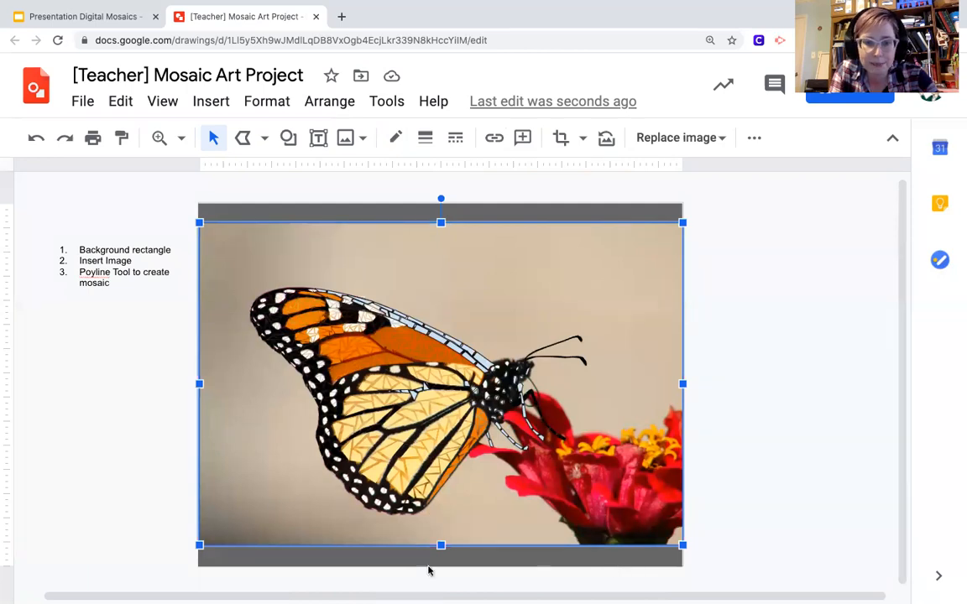
pyautogui.click(525, 241)
pyautogui.write('100%')
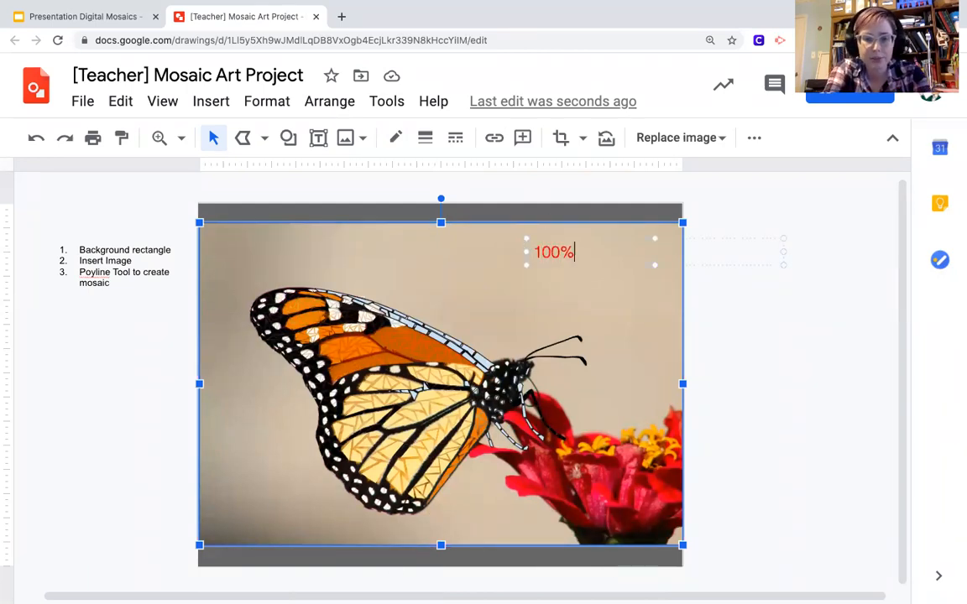
pyautogui.write(' done w/ sub')
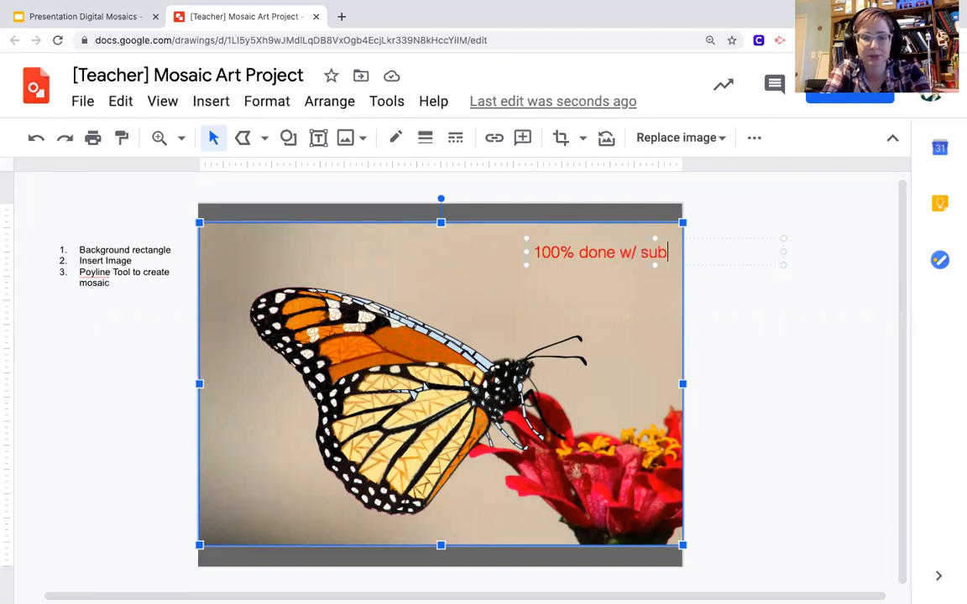
pyautogui.write('ject. (Next week is starting backgr')
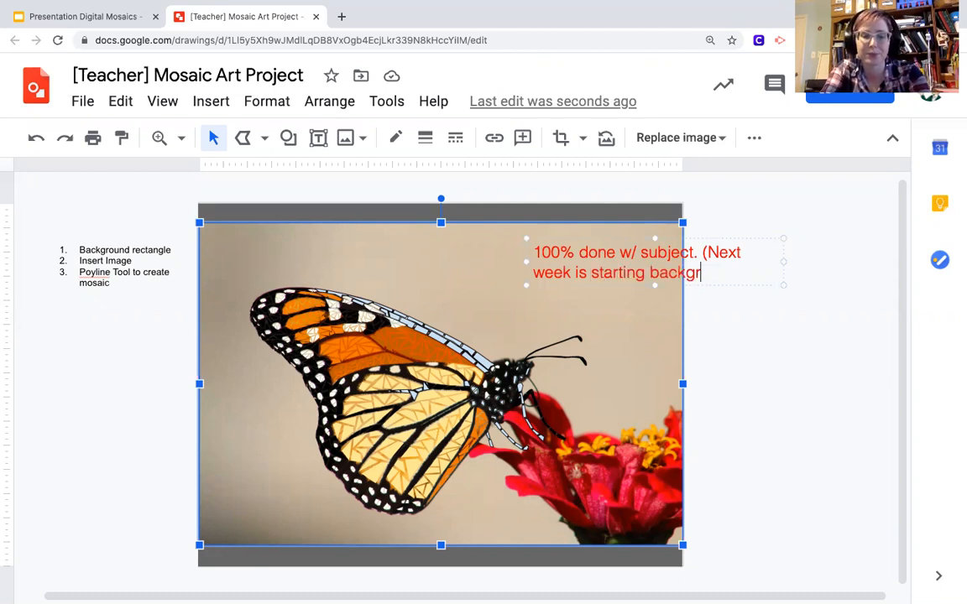
pyautogui.write('ound)')
# Step: Add a second line to the red annotation beginning "evaluate - colors,"
pyautogui.press('Return')
pyautogui.write('evaluate - c')
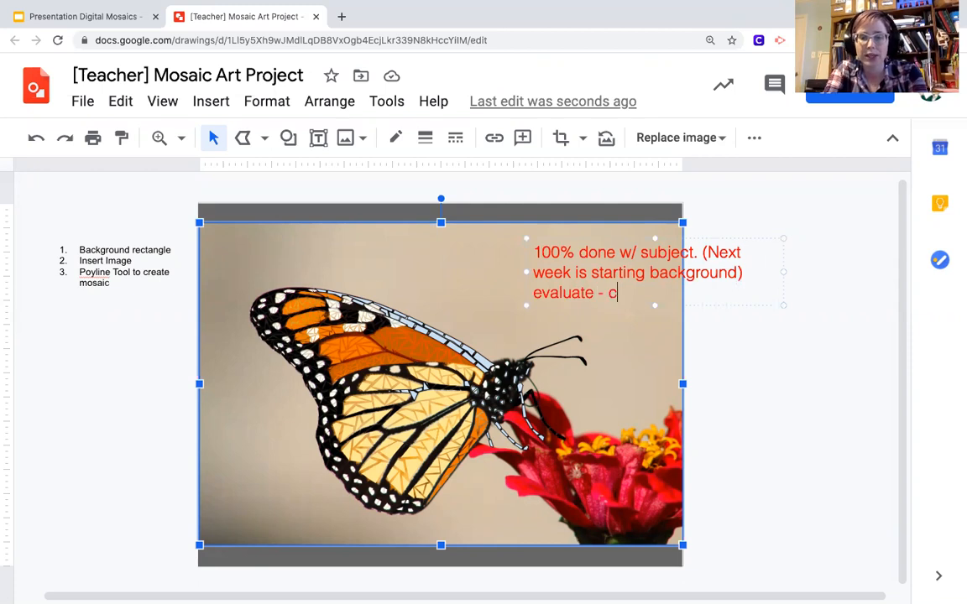
pyautogui.write('olors,')
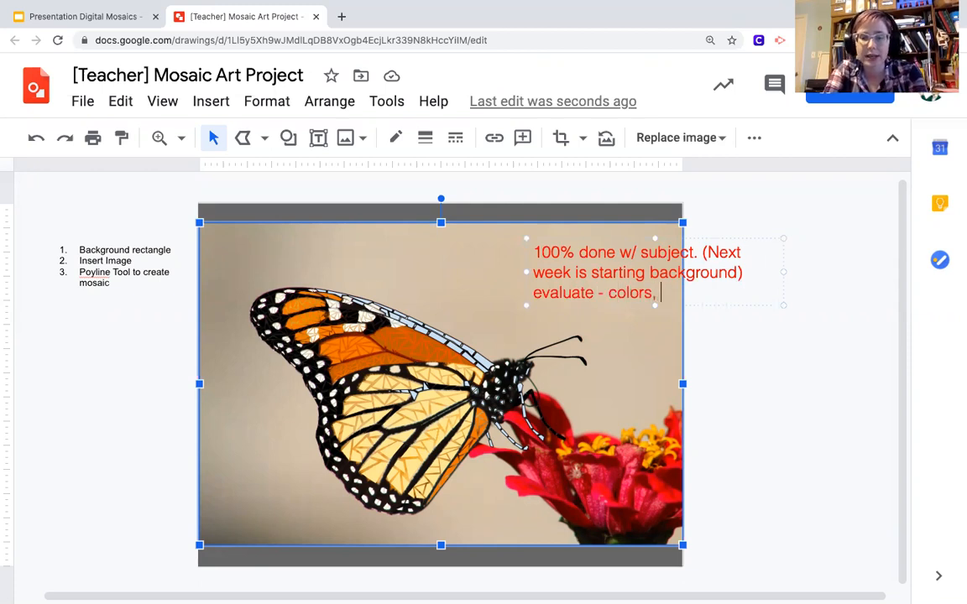